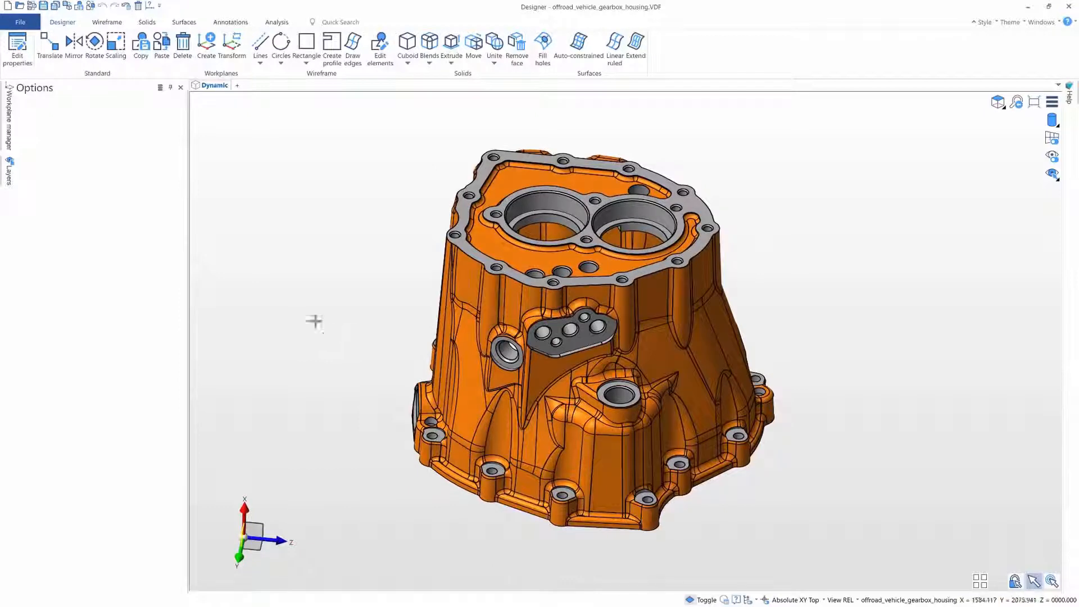
- Browse the wireframe, solid and surface tools and search the commands for "shell"
{"action": "left_click", "coordinate": [107, 24]}
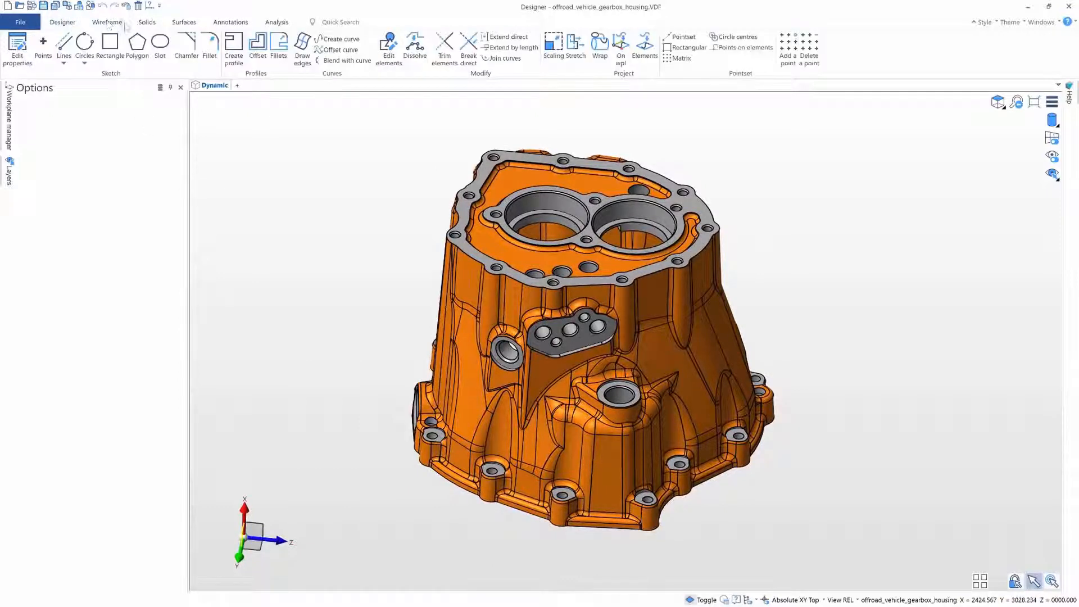
{"action": "left_click", "coordinate": [148, 24]}
{"action": "left_click", "coordinate": [185, 25]}
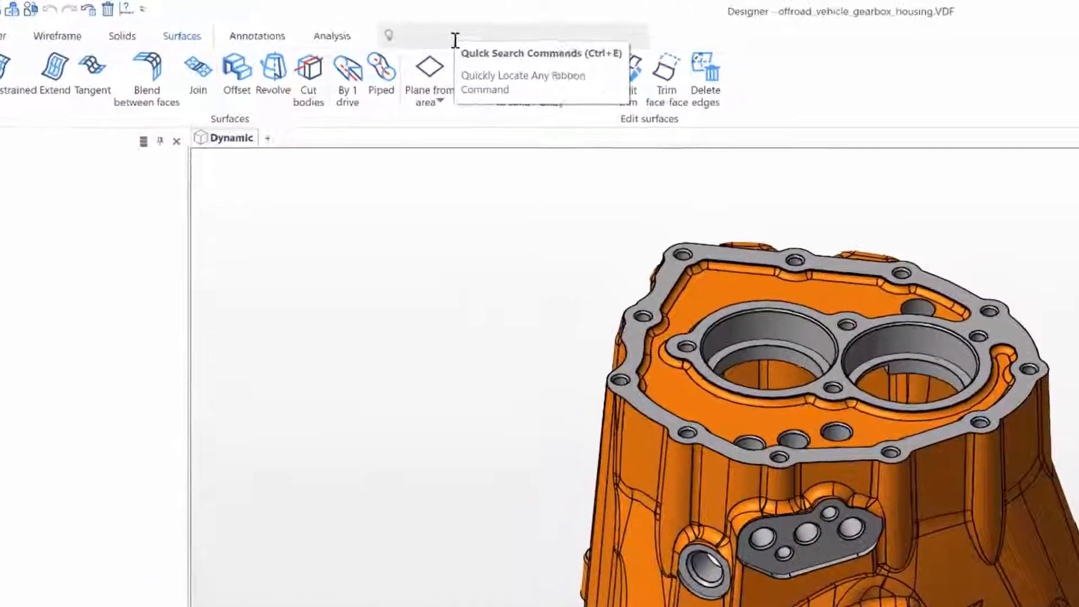
{"action": "left_click", "coordinate": [352, 24]}
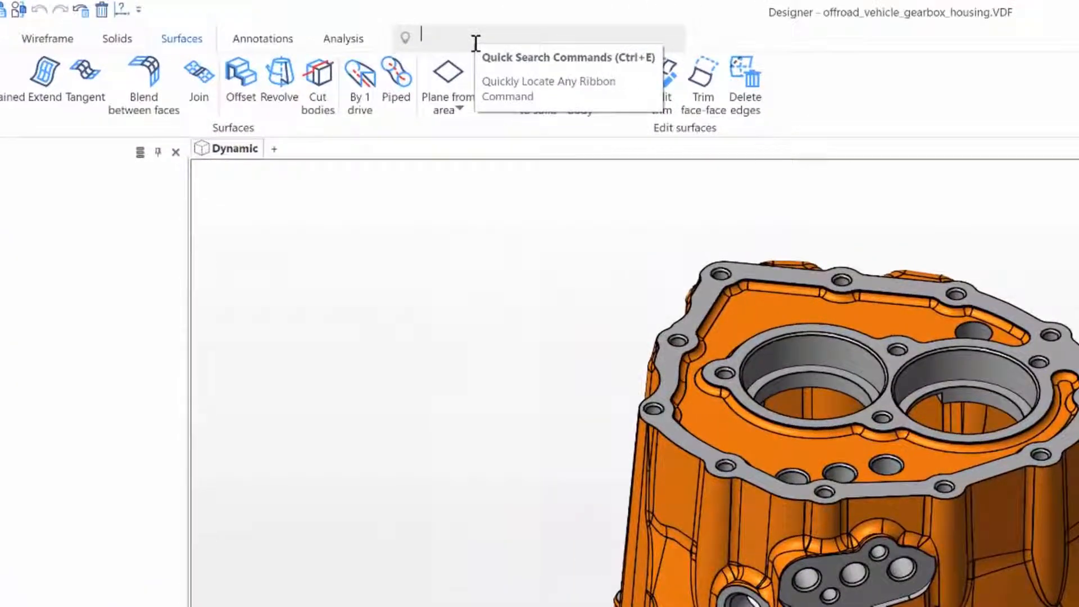
{"action": "type", "text": "shell"}
{"action": "key", "text": "Return"}
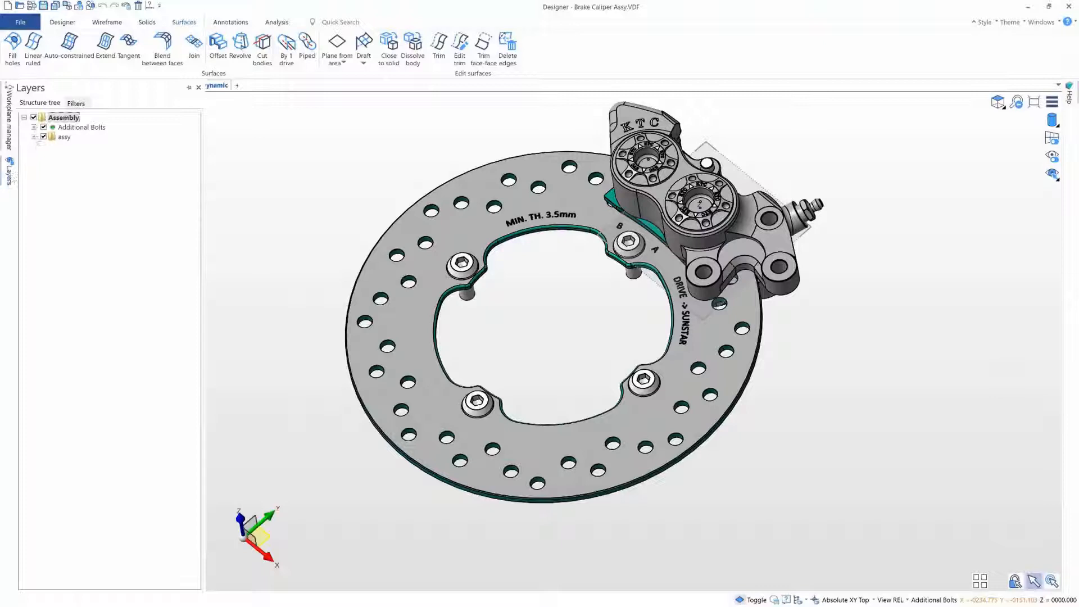
- Hide the Disc and Disc Bolt parts of the assy group in the brake caliper assembly
{"action": "left_click", "coordinate": [34, 136]}
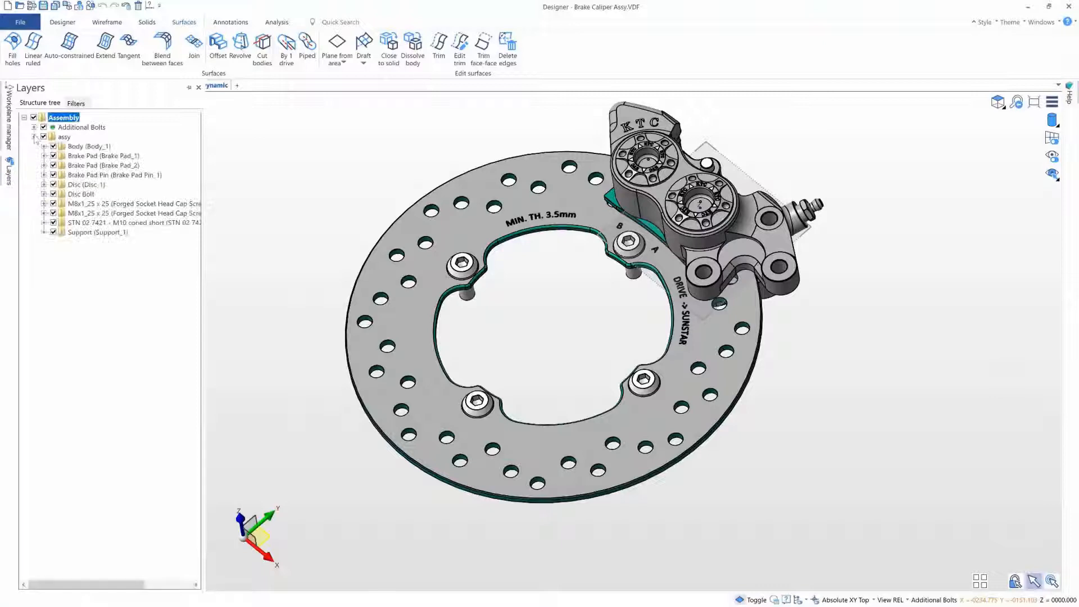
{"action": "left_click", "coordinate": [53, 185]}
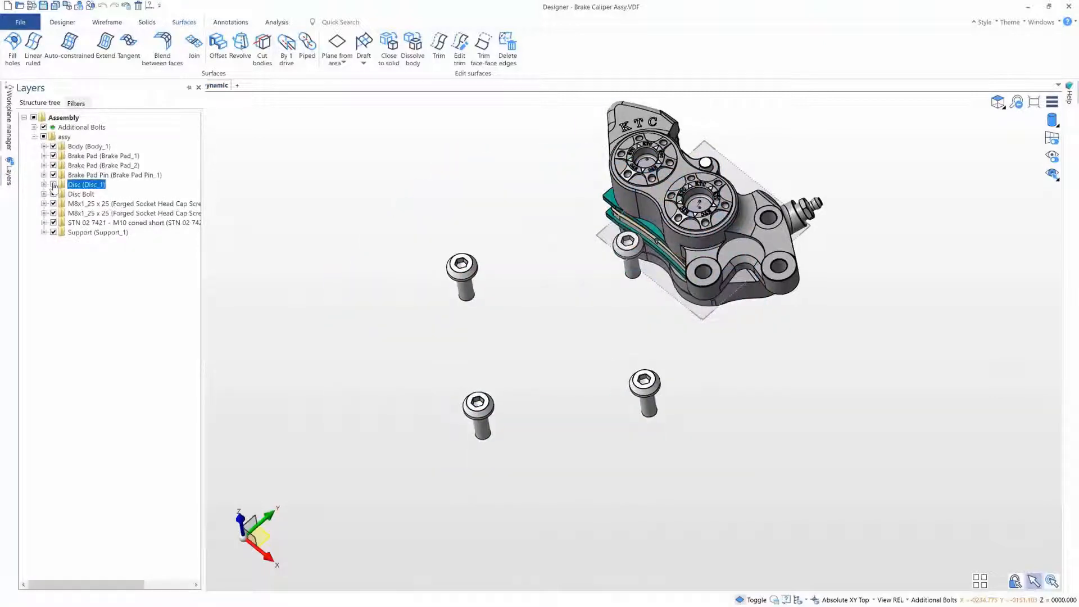
{"action": "left_click", "coordinate": [53, 194]}
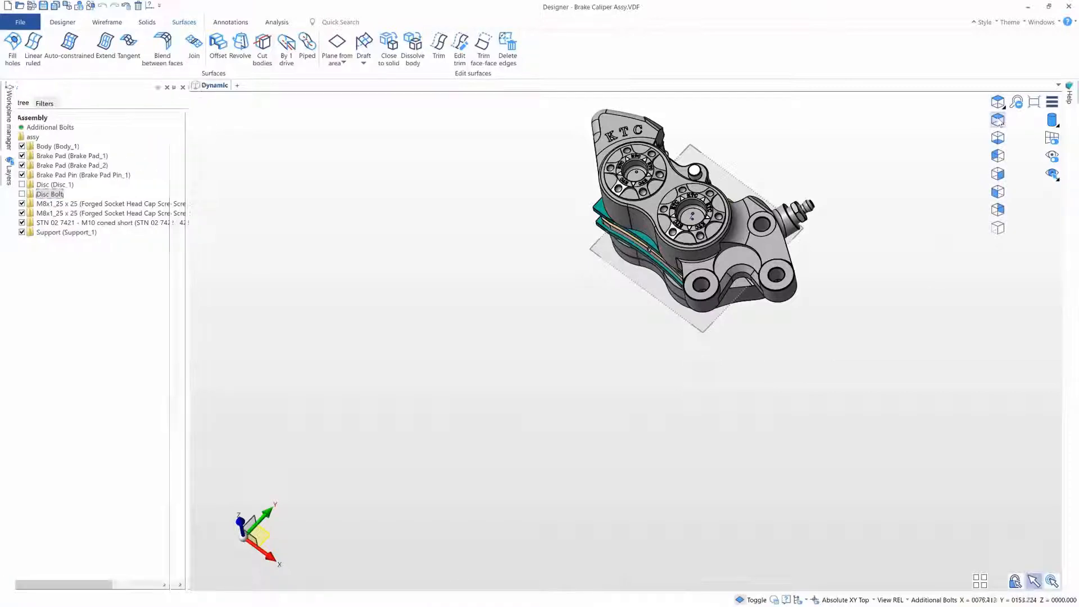
- View the brake caliper from the top and in the Isometric front right orientation
{"action": "left_click", "coordinate": [999, 120]}
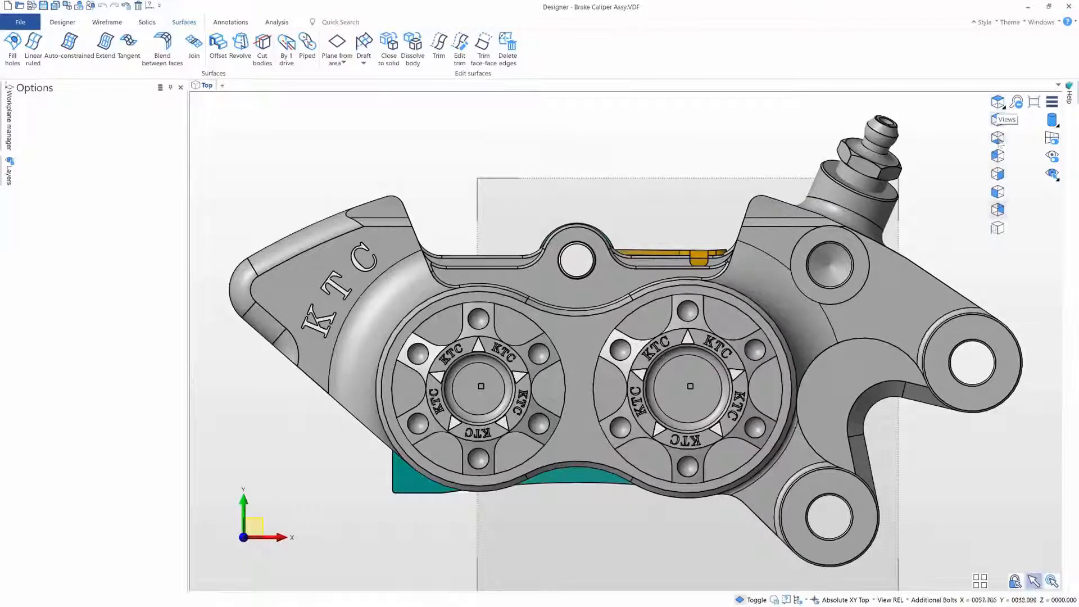
{"action": "left_click", "coordinate": [996, 229]}
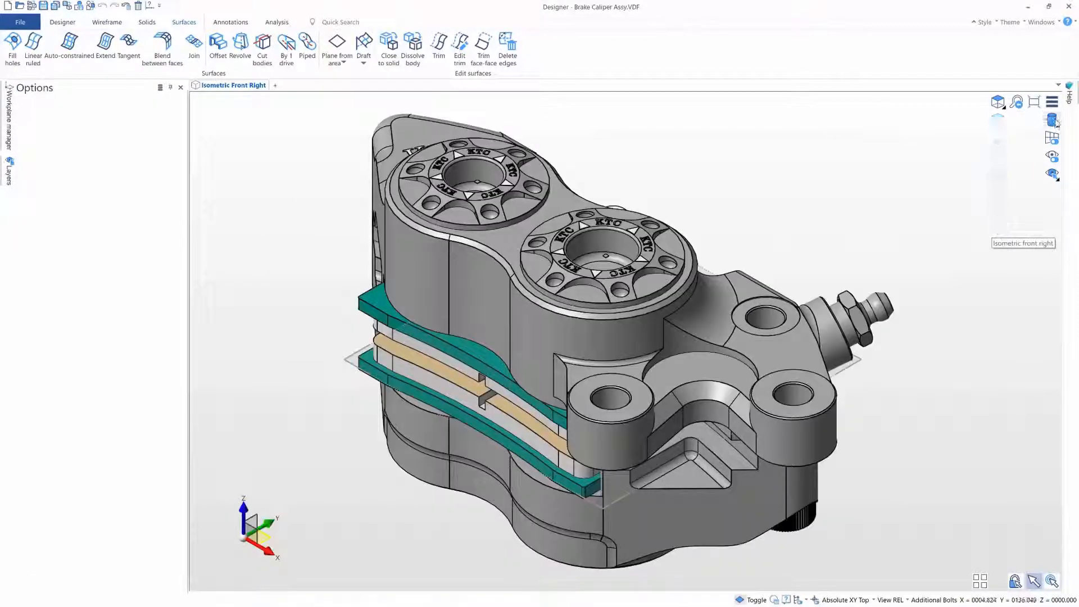
{"action": "left_click", "coordinate": [980, 120]}
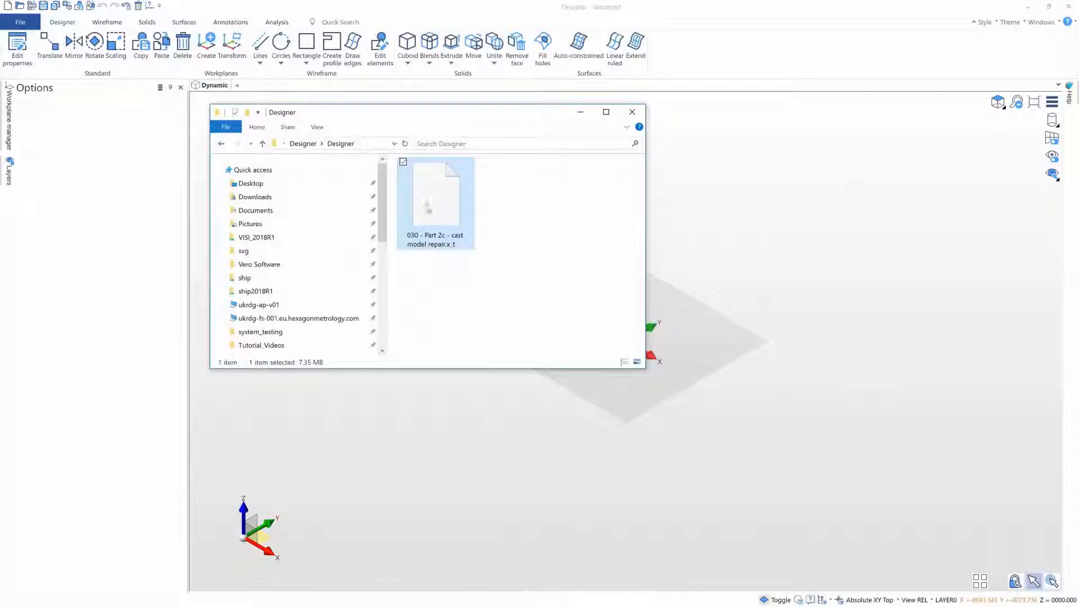
- Import the file "030 - Part 2c - cast model repair.x_t" and fit the whole casting in view
{"action": "double_click", "coordinate": [427, 206]}
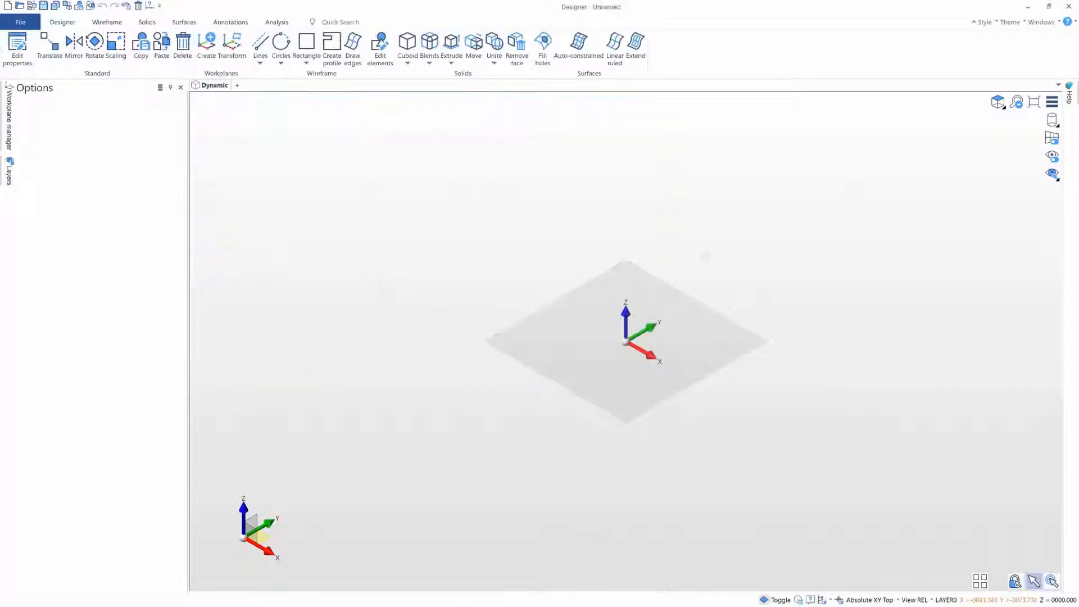
{"action": "left_click", "coordinate": [368, 269]}
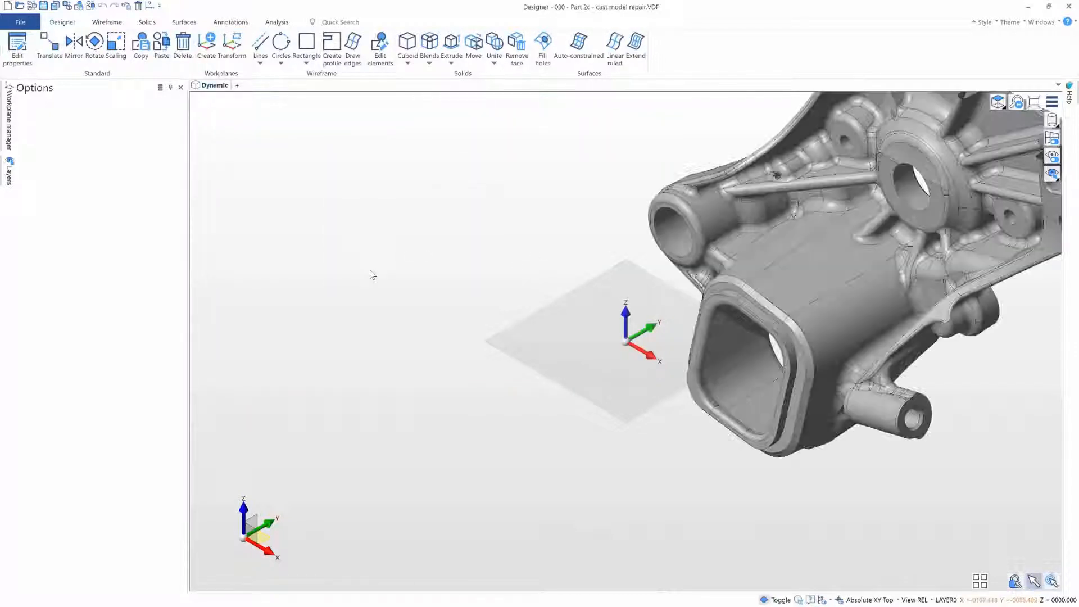
{"action": "left_click", "coordinate": [1035, 102]}
{"action": "middle_click_drag", "start_coordinate": [935, 172], "coordinate": [877, 185]}
- Detach the wrongly trimmed spherical face at the rim of the large bore from the cast body
{"action": "left_click", "coordinate": [593, 270]}
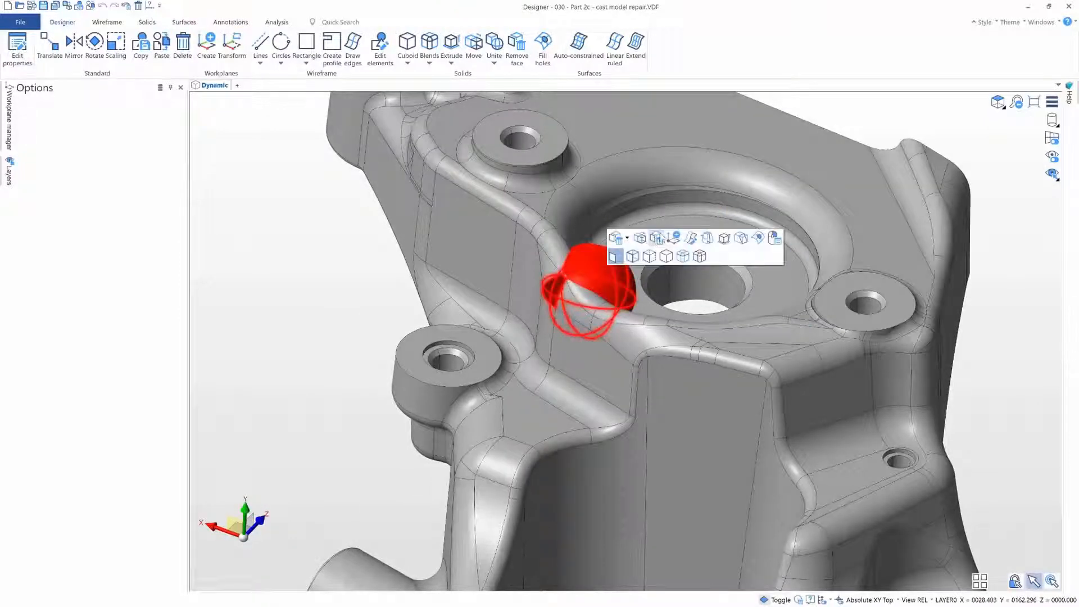
{"action": "right_click", "coordinate": [380, 298]}
{"action": "middle_click_drag", "start_coordinate": [381, 299], "coordinate": [382, 299]}
- Edit the trimming of the detached spherical surface with the Reverse option
{"action": "left_click", "coordinate": [180, 24]}
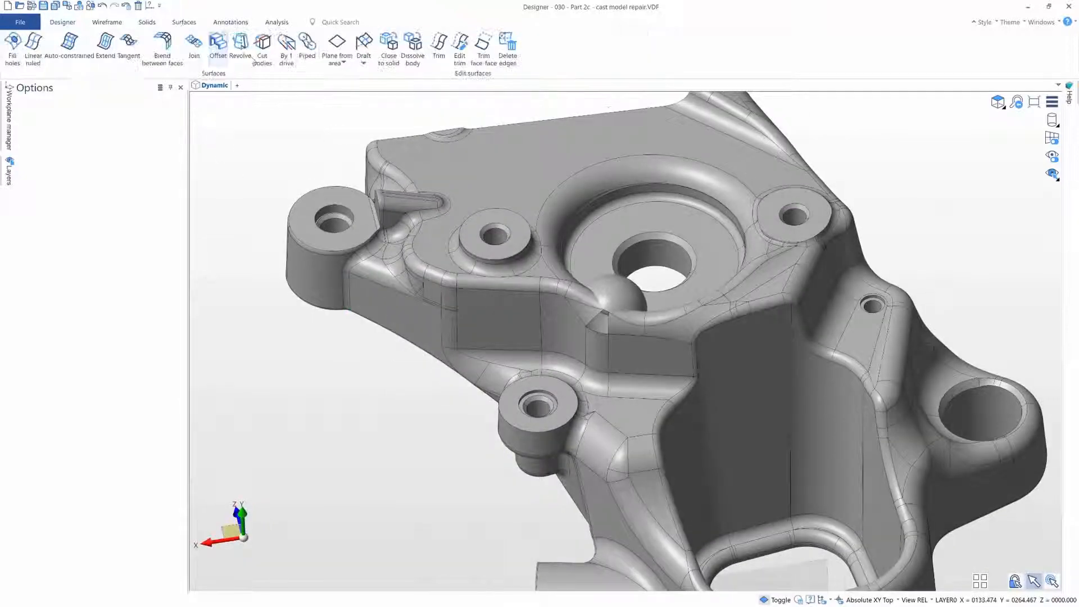
{"action": "left_click", "coordinate": [460, 59]}
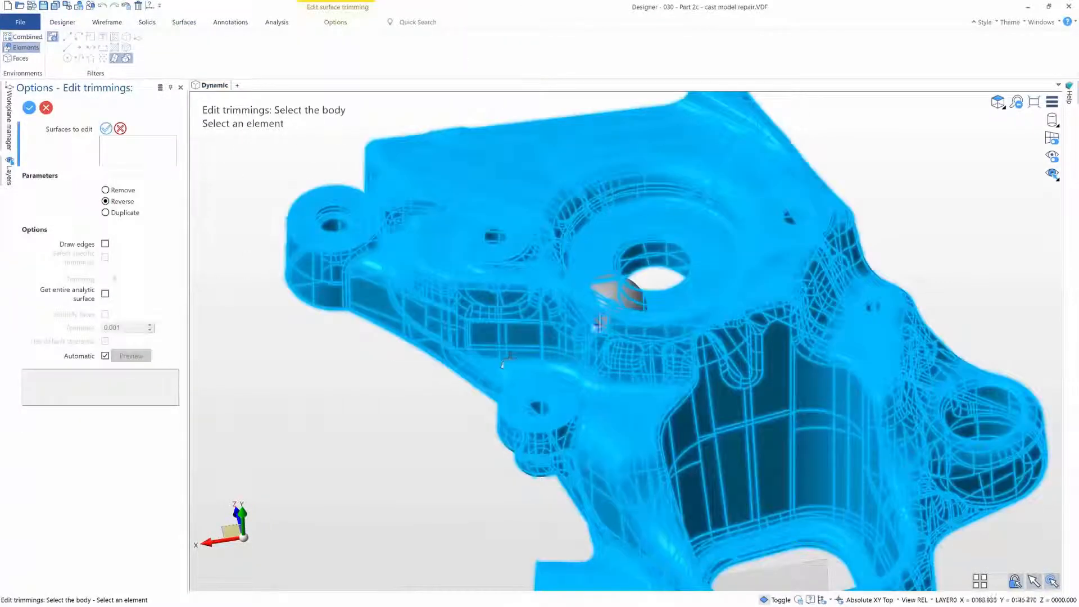
{"action": "left_click", "coordinate": [614, 299]}
{"action": "right_click", "coordinate": [614, 299]}
{"action": "middle_click_drag", "start_coordinate": [425, 436], "coordinate": [427, 416]}
{"action": "right_click", "coordinate": [426, 416]}
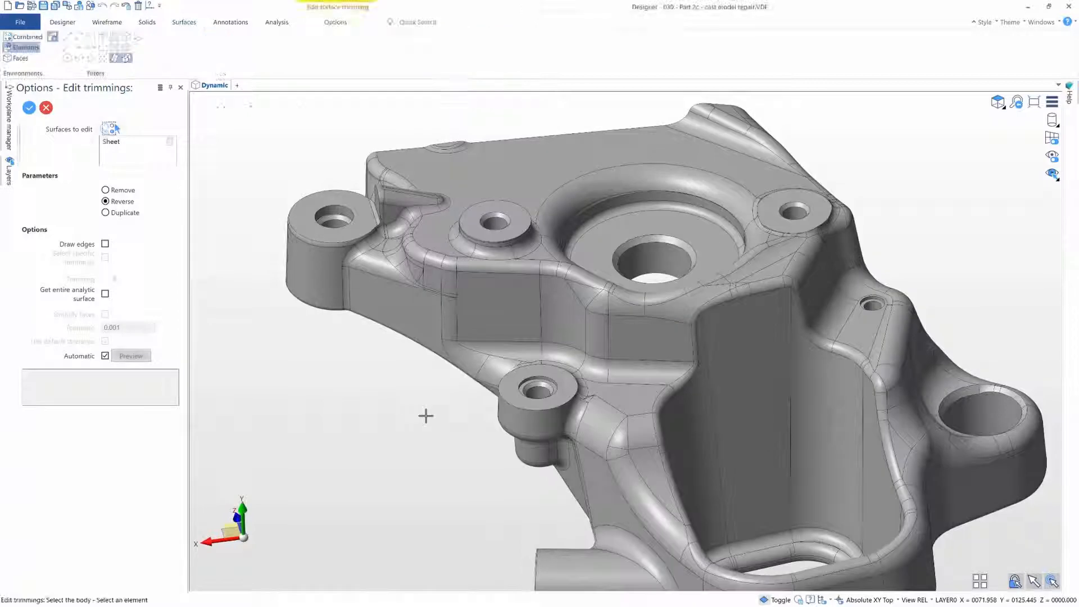
{"action": "right_click", "coordinate": [427, 415]}
- Unite the retrimmed surface with the cast body
{"action": "left_click", "coordinate": [148, 23]}
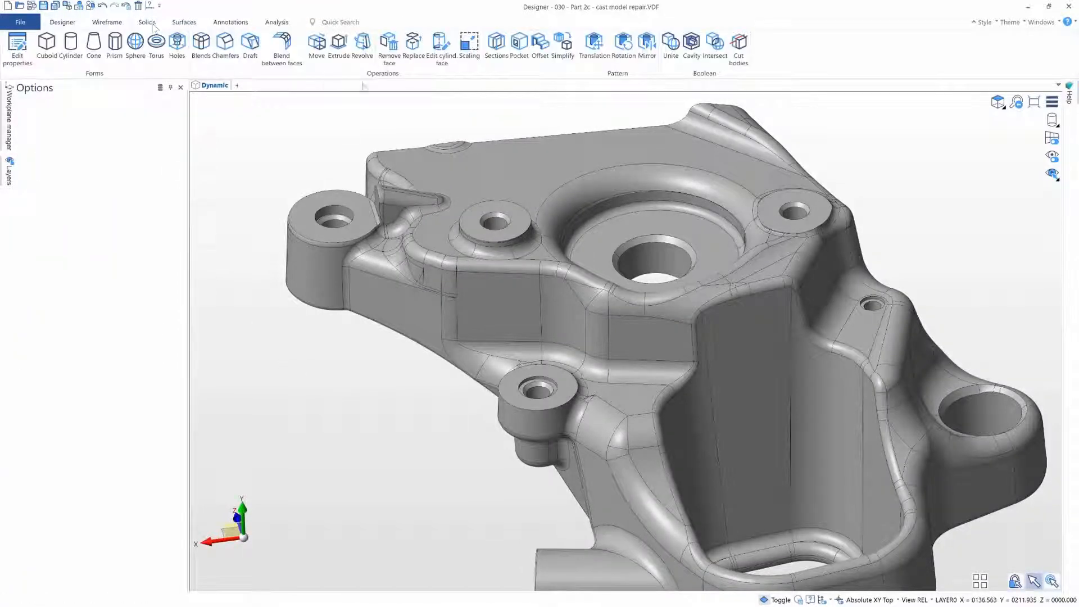
{"action": "left_click", "coordinate": [672, 46]}
{"action": "left_click", "coordinate": [557, 171]}
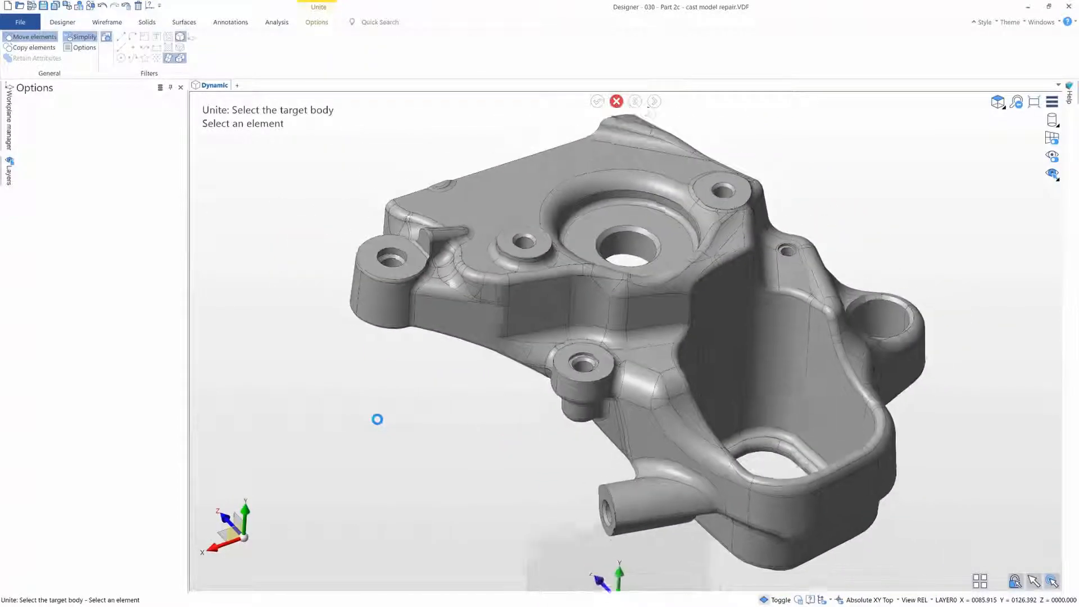
{"action": "right_click", "coordinate": [378, 420]}
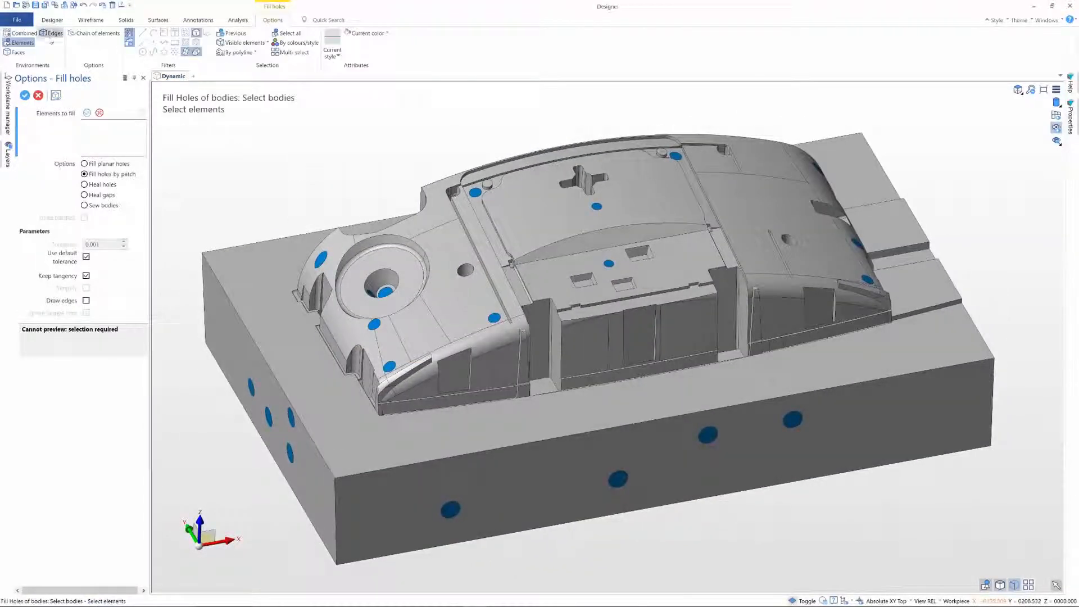
- Fill the cross-shaped hole, the large round bore and the small round holes by patch, selecting their edges
{"action": "left_click", "coordinate": [52, 34]}
{"action": "left_click", "coordinate": [586, 176]}
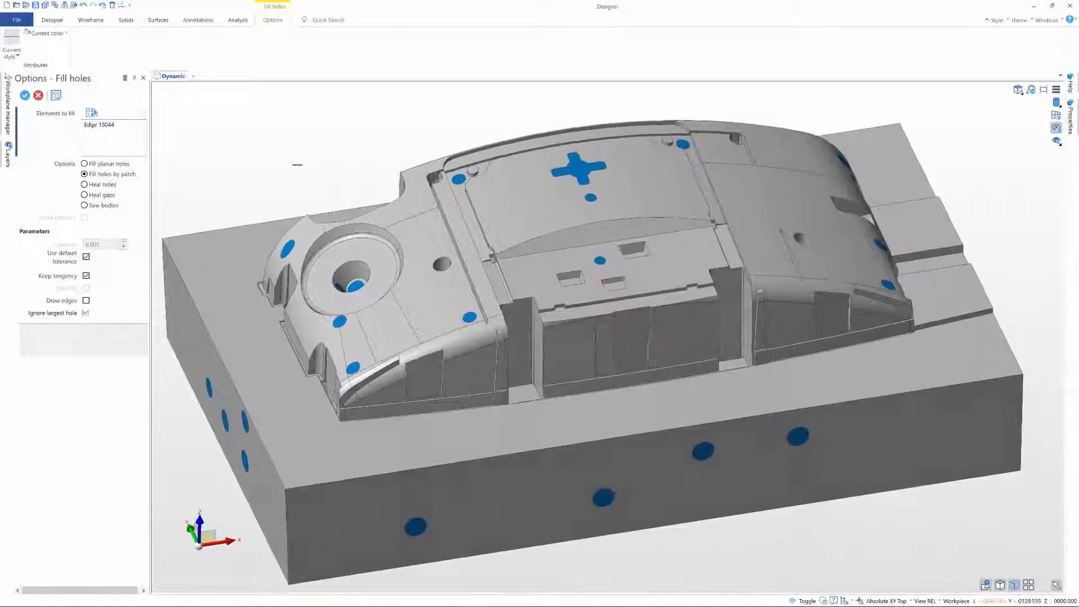
{"action": "left_click", "coordinate": [358, 268]}
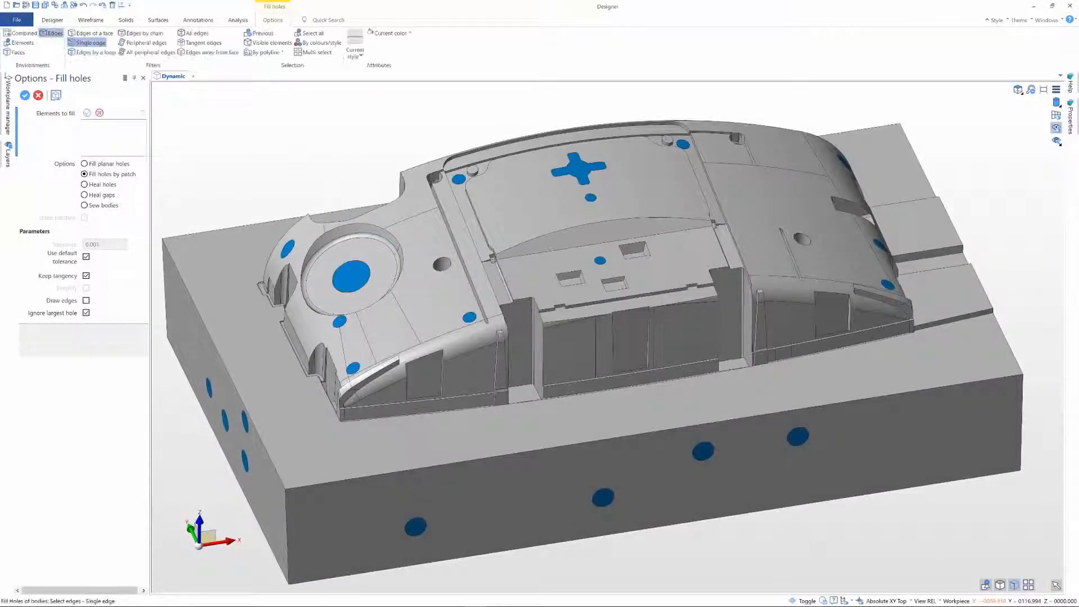
{"action": "middle_click_drag", "start_coordinate": [440, 260], "coordinate": [562, 331]}
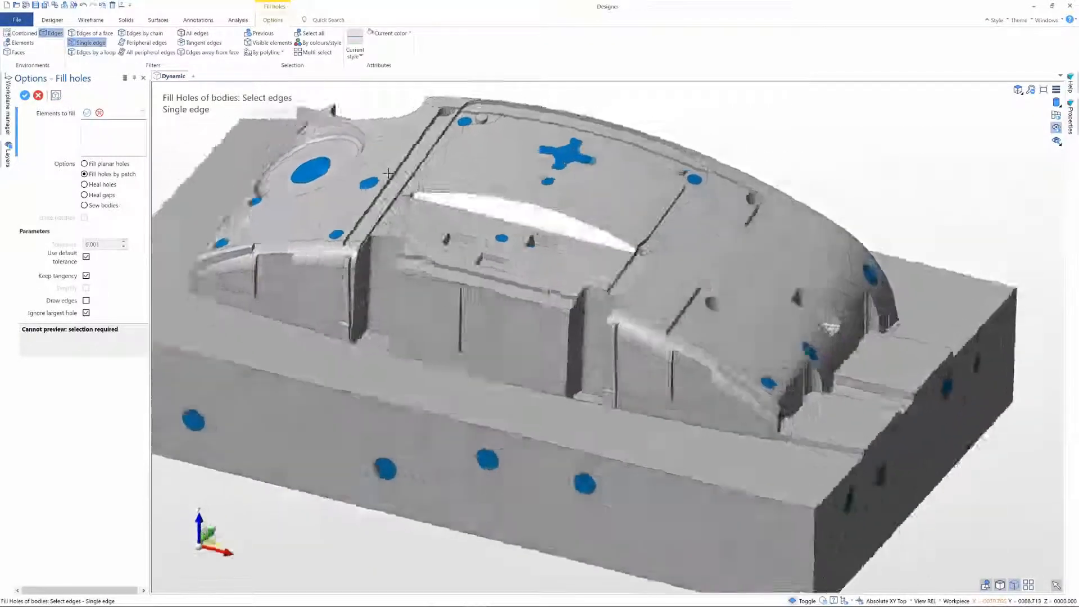
{"action": "scroll", "coordinate": [588, 352], "scroll_direction": "up", "scroll_amount": 3}
{"action": "left_click", "coordinate": [598, 332]}
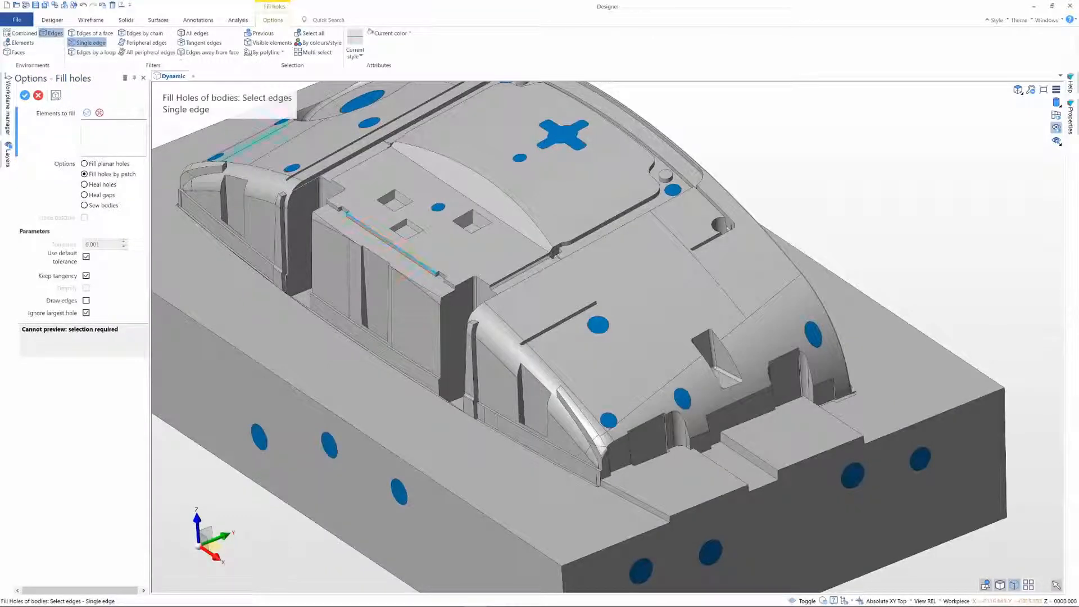
{"action": "right_click", "coordinate": [715, 377]}
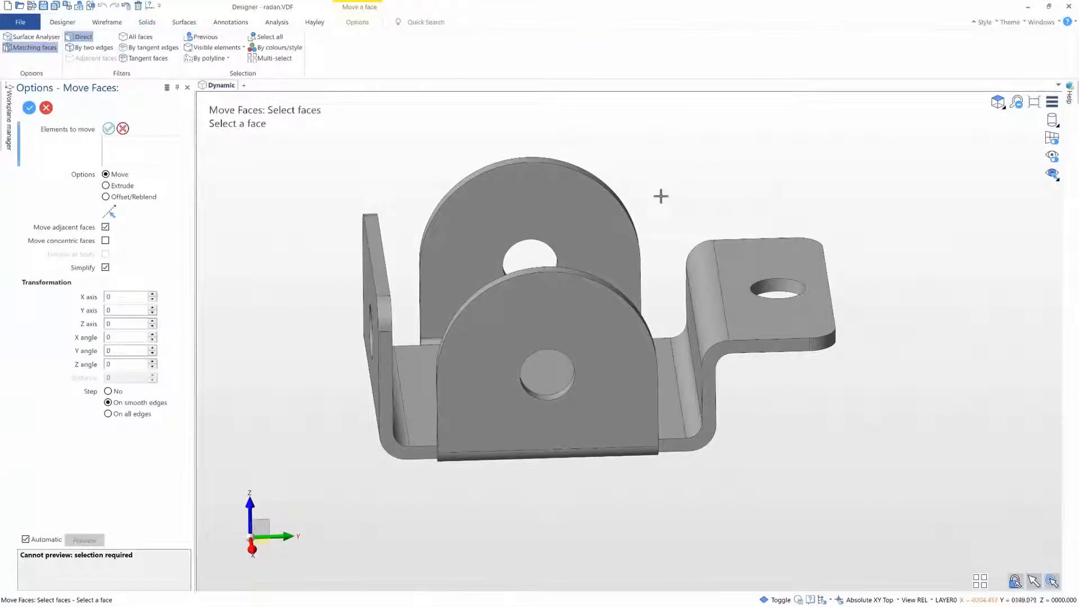
- Move all faces of the bracket's stepped flange 17.9725 along the Y axis, using a reference point on the front lug's lower edge
{"action": "left_click_drag", "start_coordinate": [661, 196], "coordinate": [896, 458]}
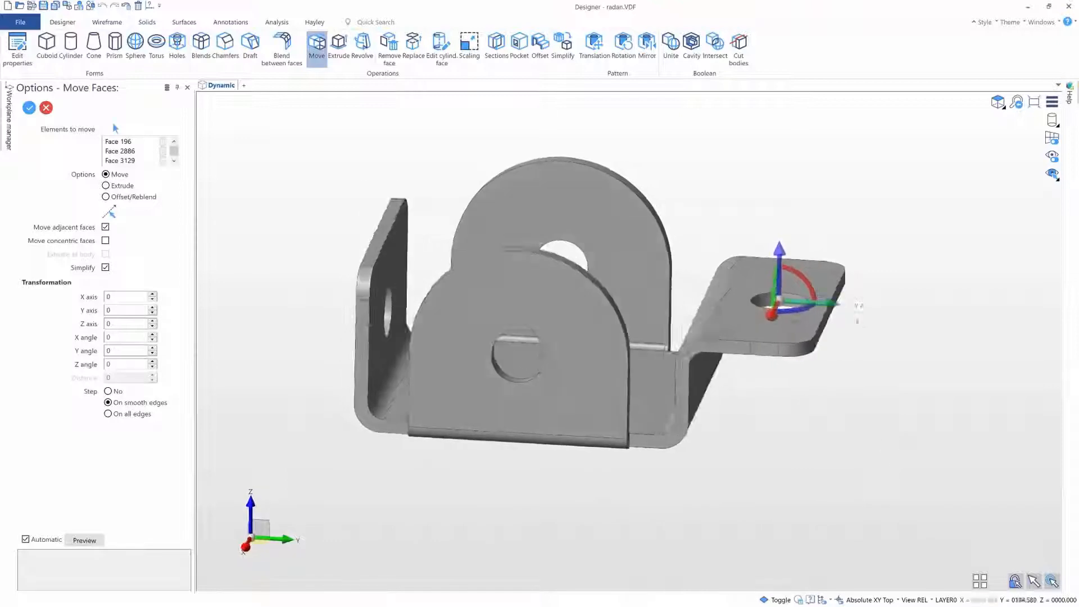
{"action": "left_click_drag", "start_coordinate": [818, 300], "coordinate": [851, 304]}
{"action": "left_click", "coordinate": [940, 311]}
{"action": "left_click", "coordinate": [966, 470]}
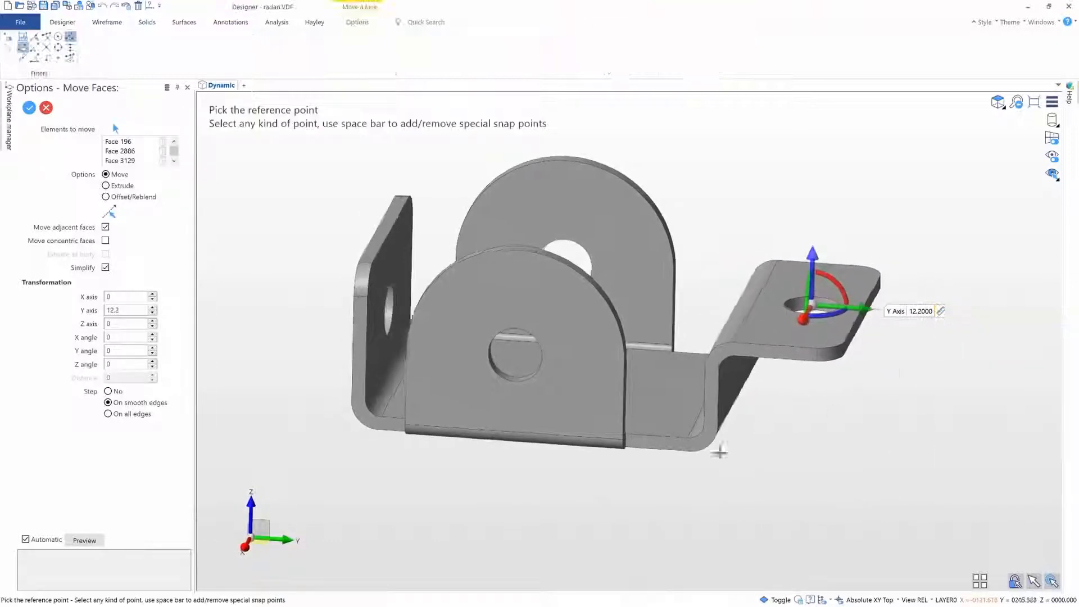
{"action": "left_click", "coordinate": [619, 443]}
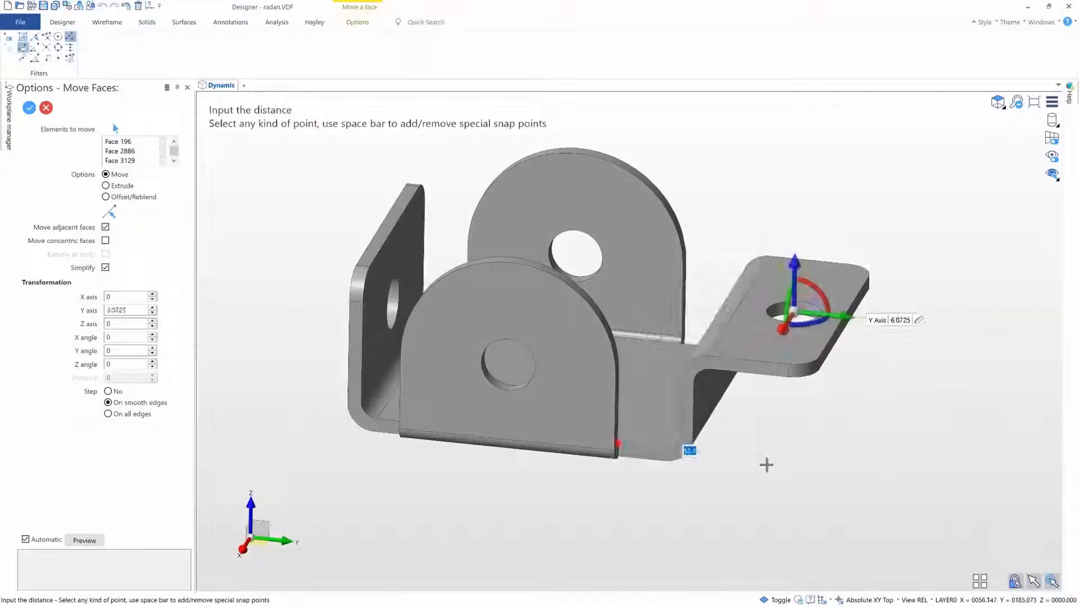
{"action": "left_click", "coordinate": [801, 465]}
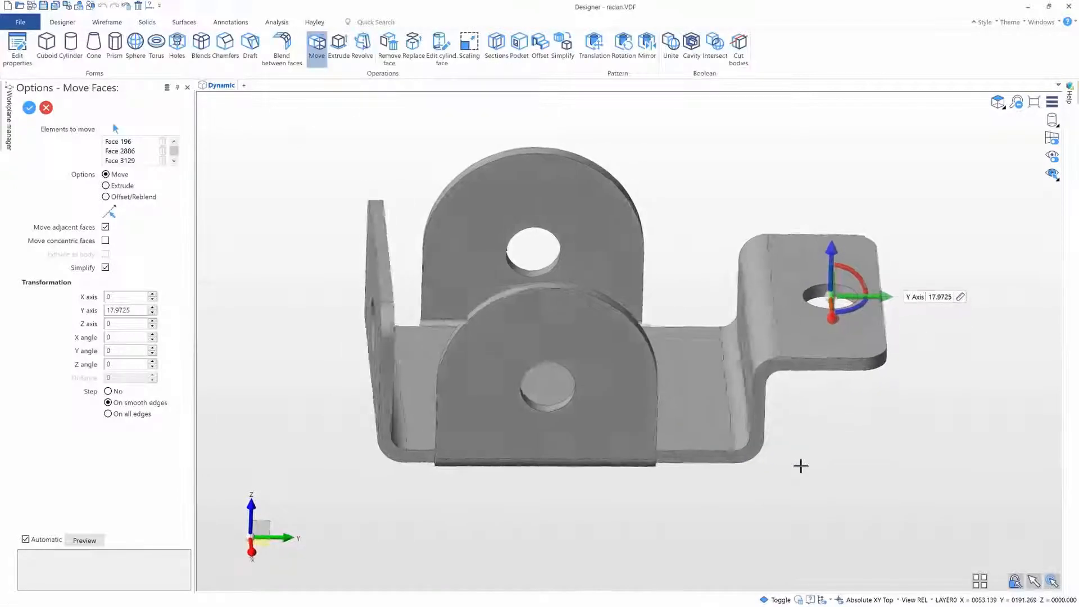
- Raise the two rounded lugs together with their holes along the handle's Y axis, with Move concentric faces enabled
{"action": "left_click", "coordinate": [114, 126]}
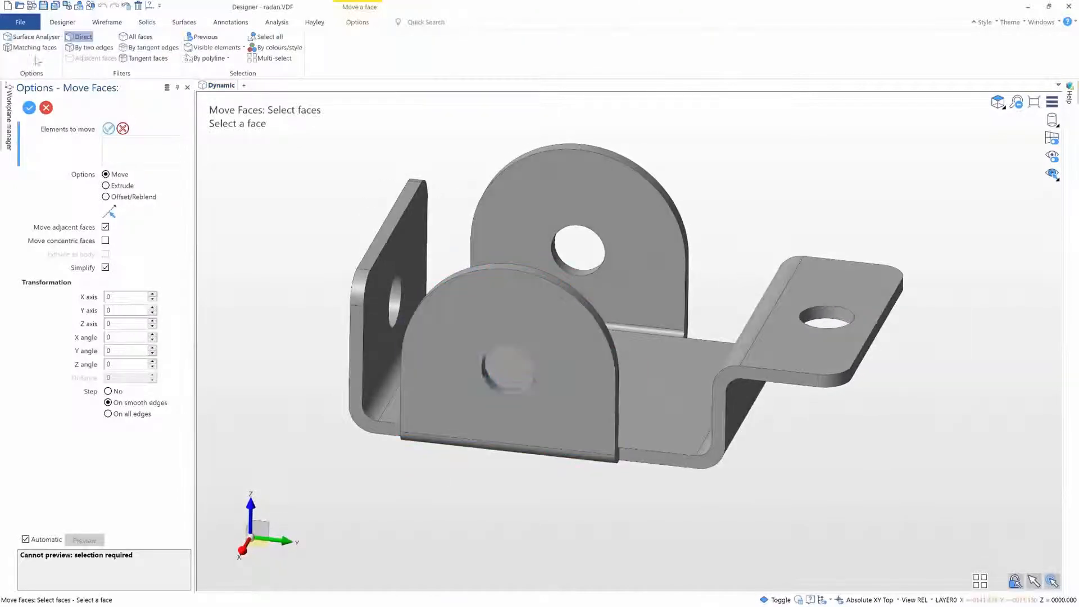
{"action": "left_click", "coordinate": [500, 388]}
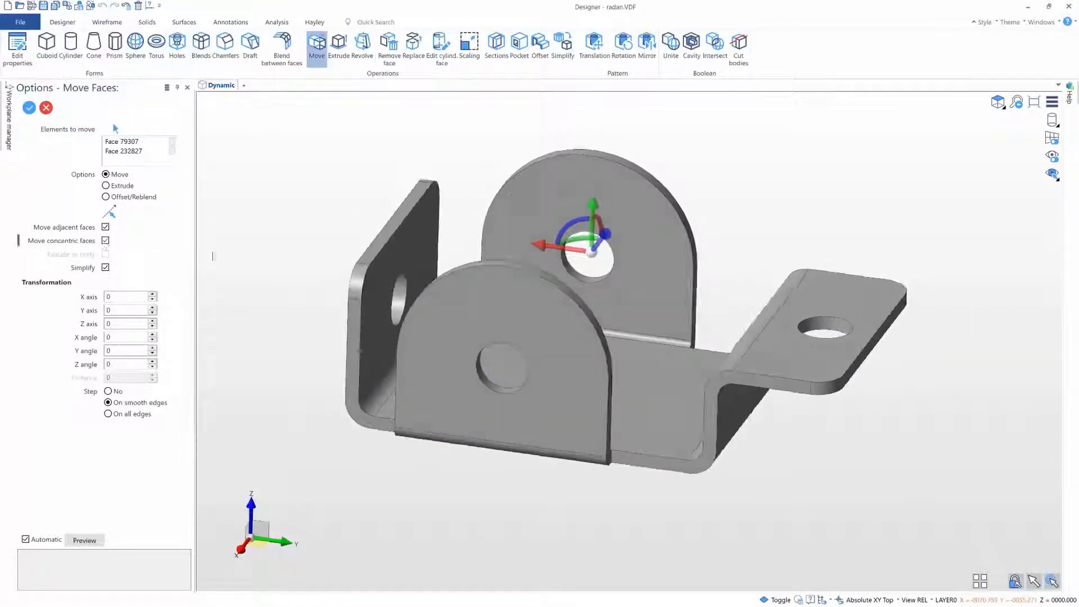
{"action": "left_click_drag", "start_coordinate": [597, 197], "coordinate": [599, 168]}
{"action": "left_click", "coordinate": [624, 140]}
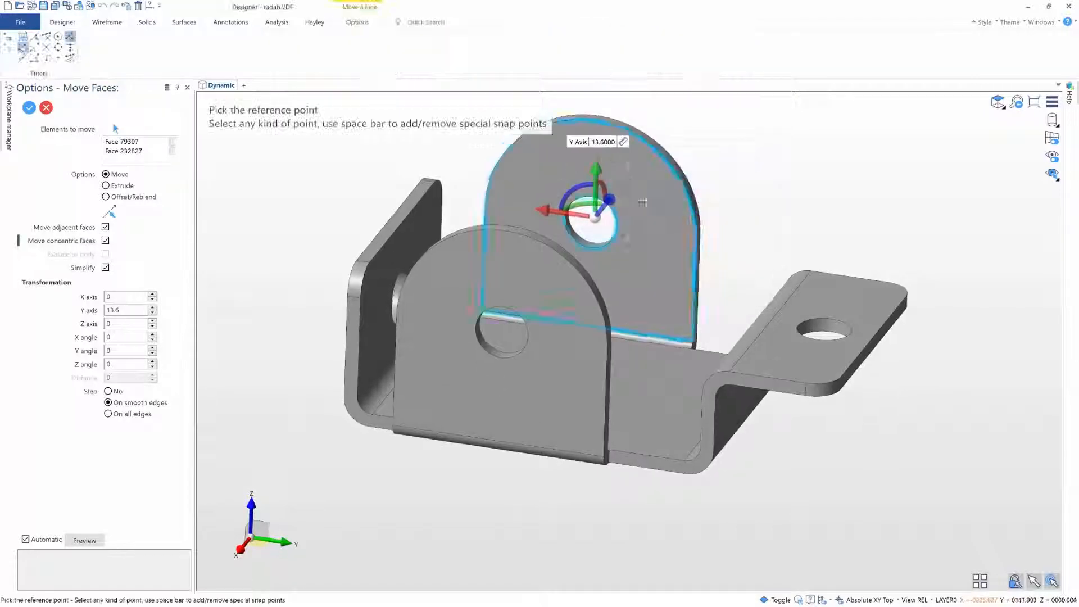
{"action": "middle_click_drag", "start_coordinate": [646, 315], "coordinate": [607, 337]}
{"action": "left_click", "coordinate": [551, 444]}
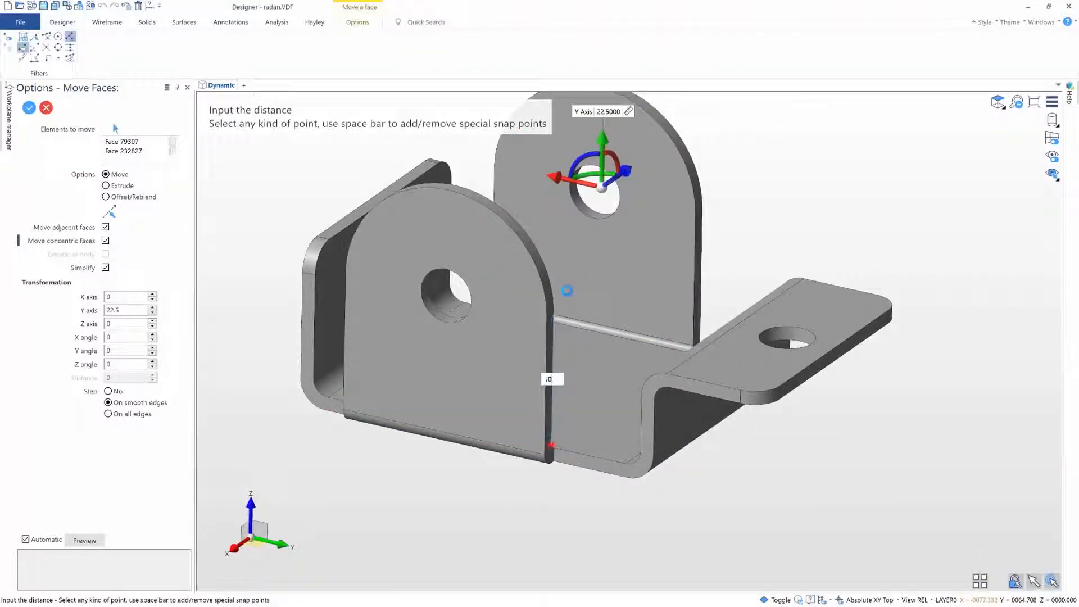
{"action": "left_click", "coordinate": [566, 289]}
{"action": "key", "text": "Return"}
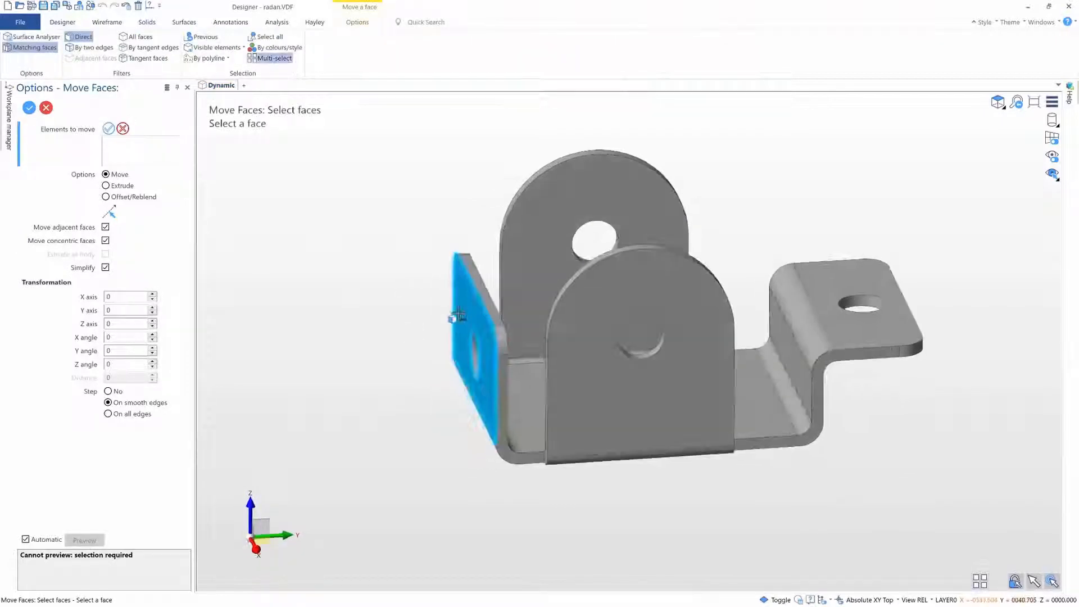
- Move the upright end flange along the handle's Z axis to a distance of 25 from the front lug's edge
{"action": "left_click", "coordinate": [461, 337]}
{"action": "left_click", "coordinate": [109, 128]}
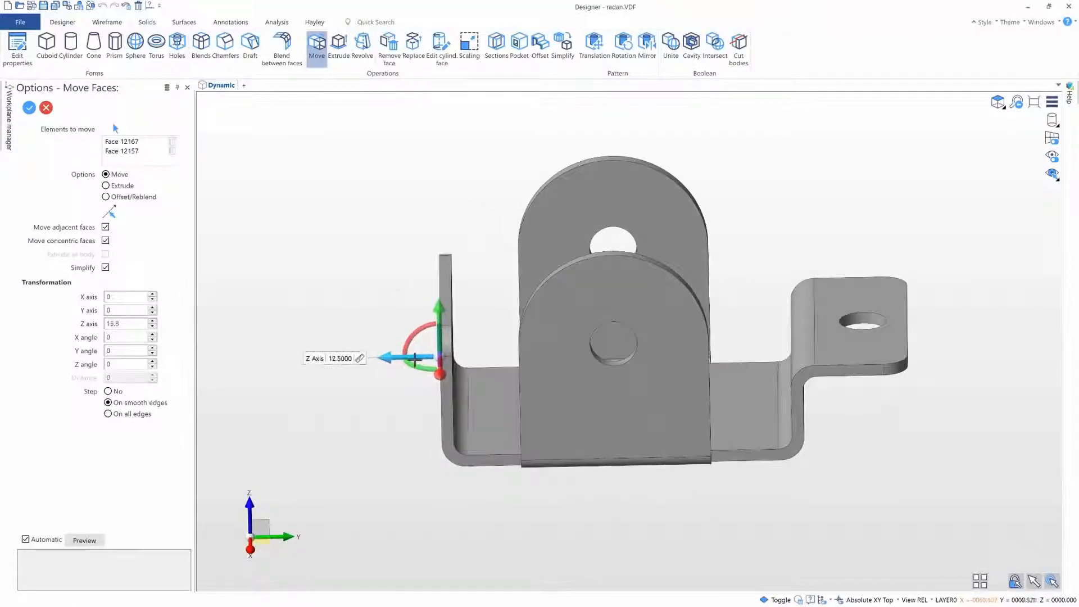
{"action": "left_click", "coordinate": [360, 359]}
{"action": "left_click", "coordinate": [427, 428]}
{"action": "middle_click_drag", "start_coordinate": [444, 425], "coordinate": [482, 373]}
{"action": "left_click", "coordinate": [547, 454]}
{"action": "type", "text": "25"}
{"action": "key", "text": "Return"}
{"action": "key", "text": "Return"}
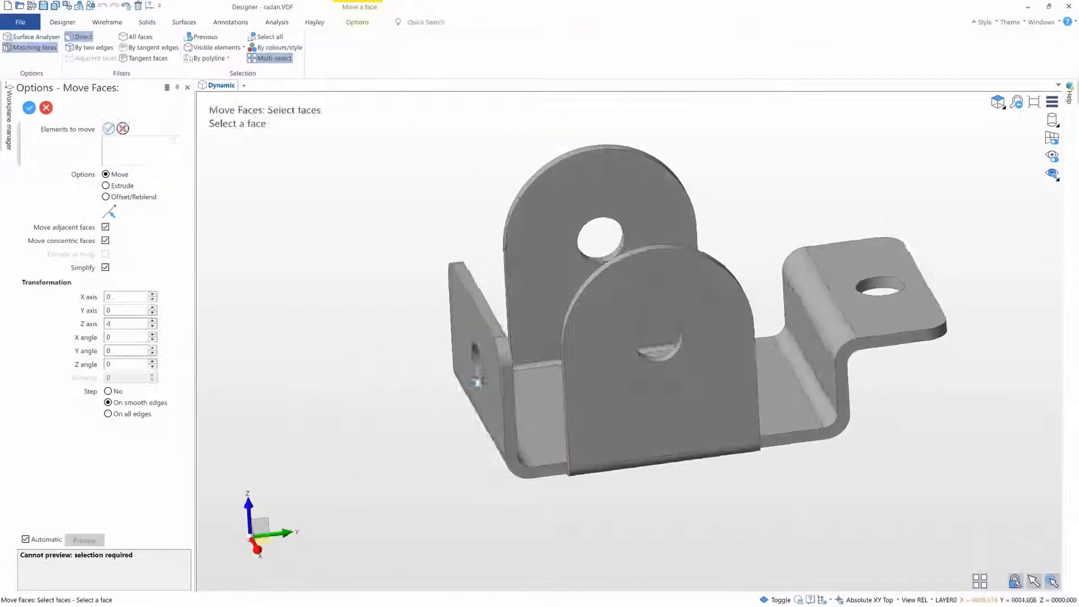
- Select the hole in the bracket's upright end flange as the element to move, with Matching faces enabled
{"action": "left_click", "coordinate": [479, 374]}
{"action": "right_click", "coordinate": [413, 307]}
{"action": "middle_click_drag", "start_coordinate": [400, 306], "coordinate": [462, 314]}
{"action": "mouse_move", "coordinate": [508, 321]}
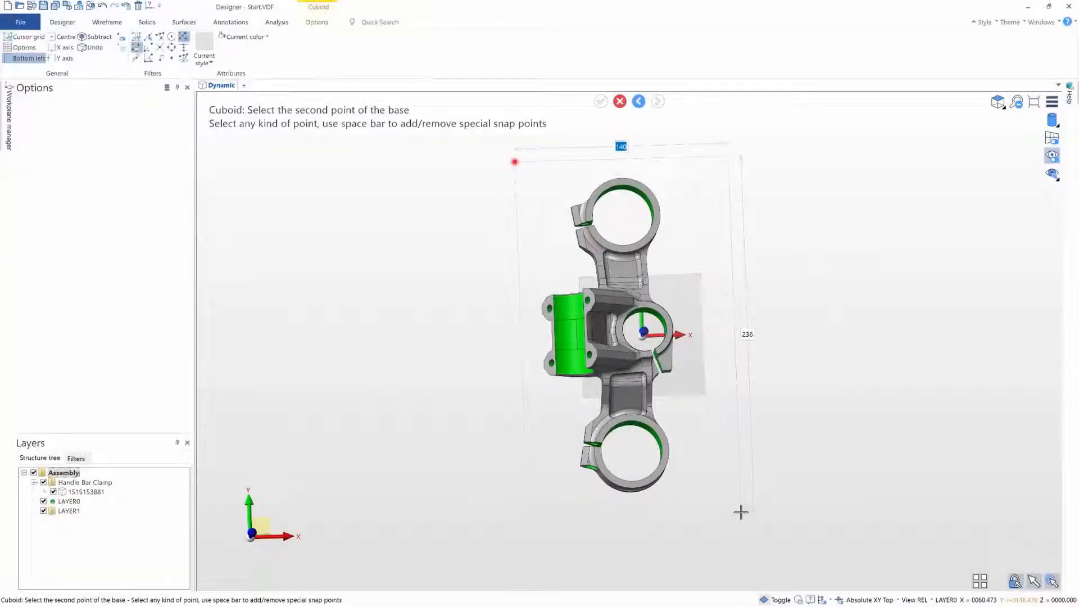
- Create a solid cuboid base plate around the underside of the handlebar clamp, about 236 mm long
{"action": "left_click", "coordinate": [741, 511]}
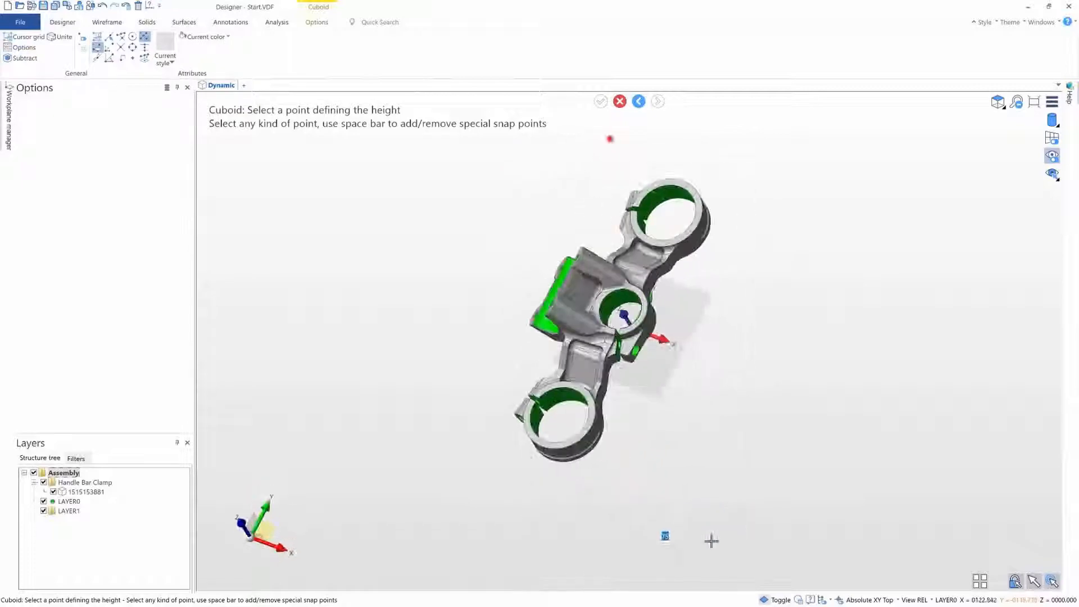
{"action": "left_click", "coordinate": [712, 542]}
{"action": "key", "text": "Escape"}
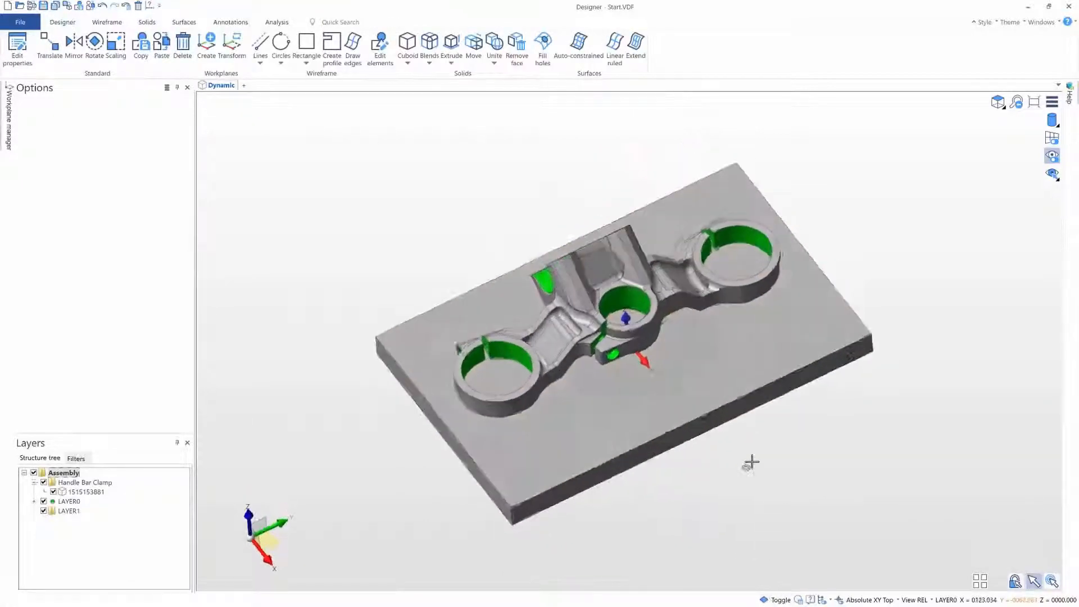
- Change the base plate's colour to orange in its properties
{"action": "scroll", "coordinate": [750, 461], "scroll_direction": "up", "scroll_amount": 3}
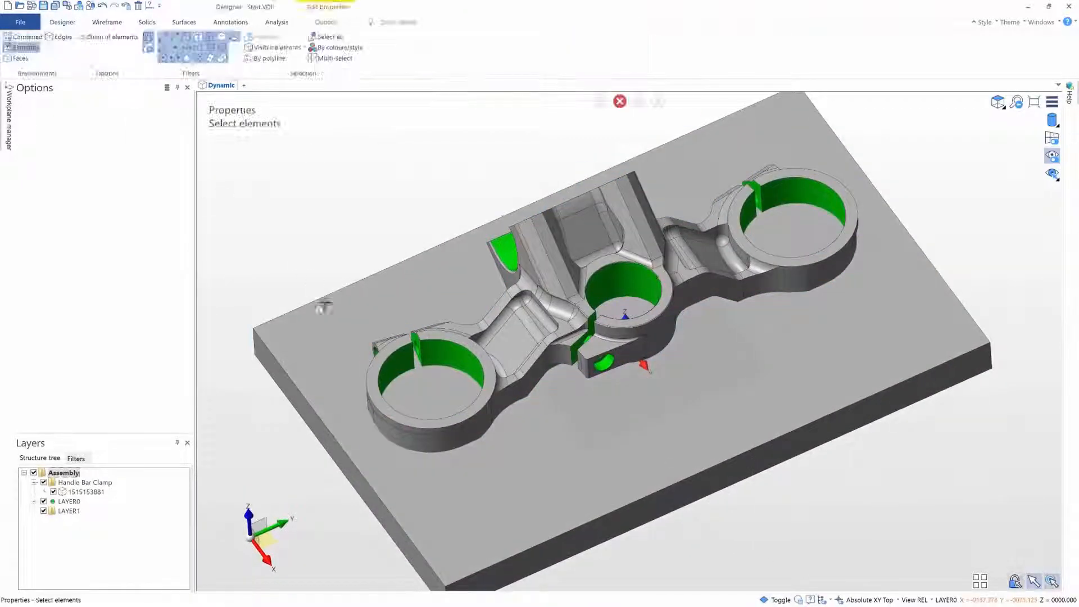
{"action": "left_click", "coordinate": [321, 295]}
{"action": "right_click", "coordinate": [322, 295]}
{"action": "left_click", "coordinate": [139, 128]}
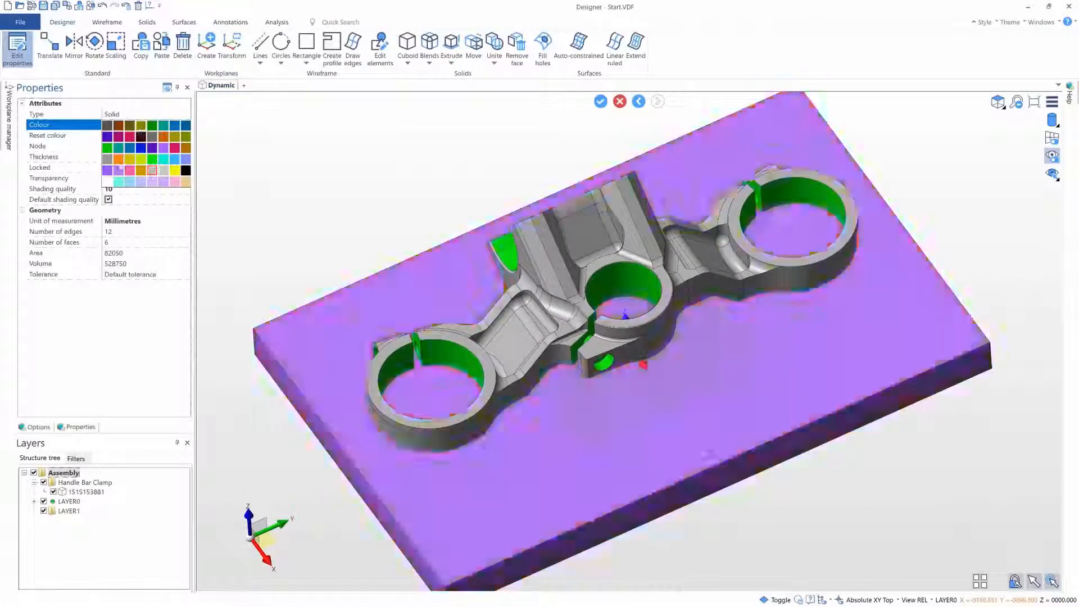
{"action": "left_click", "coordinate": [148, 145]}
{"action": "right_click", "coordinate": [316, 173]}
{"action": "key", "text": "Escape"}
{"action": "middle_click_drag", "start_coordinate": [316, 173], "coordinate": [316, 173]}
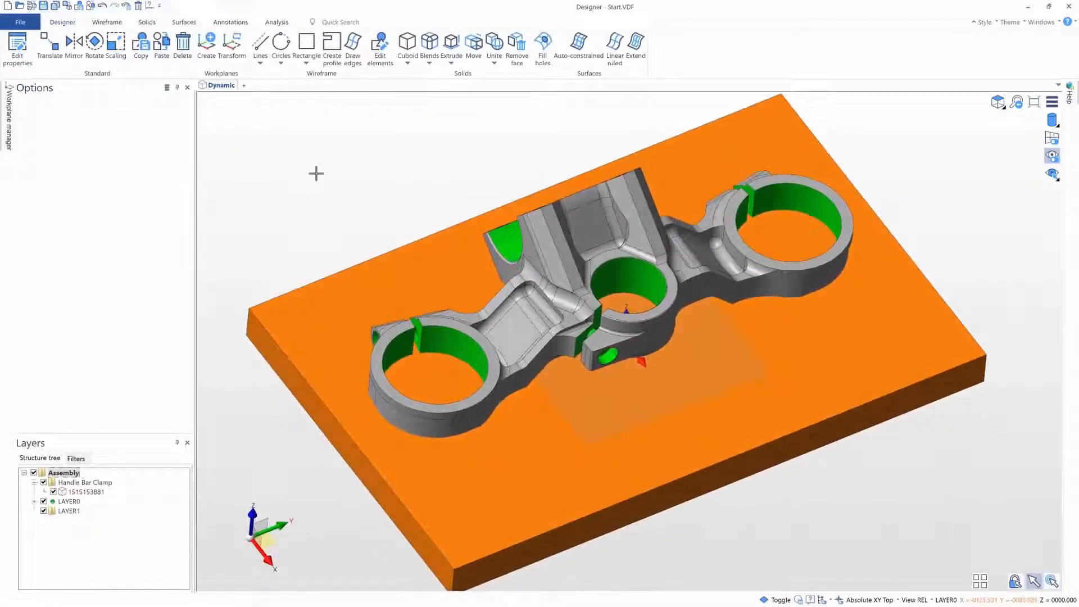
- Cut a cavity of the handlebar clamp into the orange base plate, retaining the tool body, and hide the Handle Bar Clamp layer
{"action": "left_click", "coordinate": [149, 23]}
{"action": "left_click", "coordinate": [692, 46]}
{"action": "left_click", "coordinate": [395, 262]}
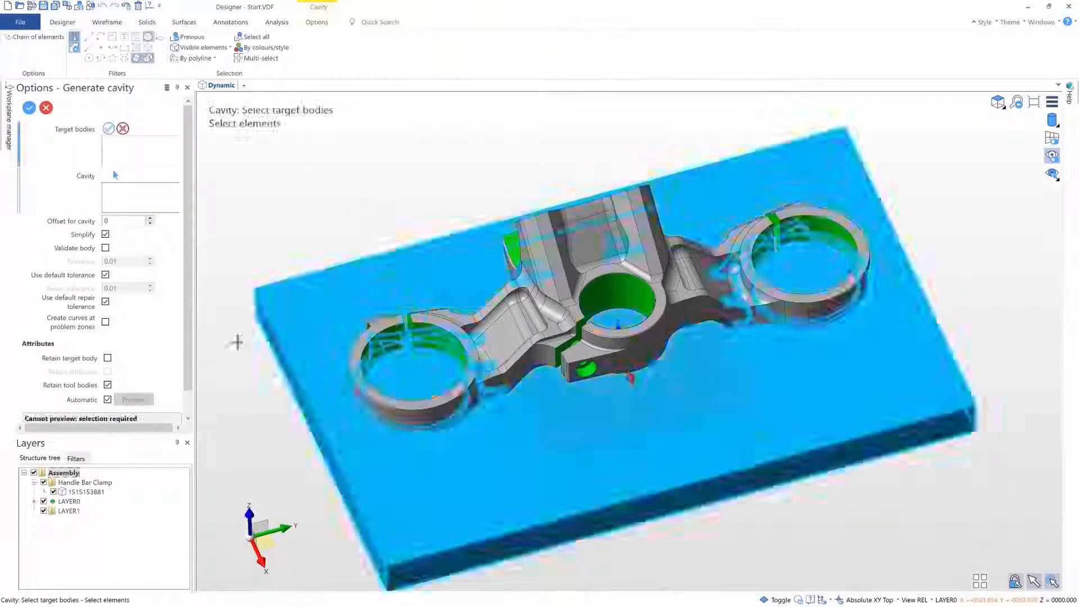
{"action": "left_click", "coordinate": [44, 482]}
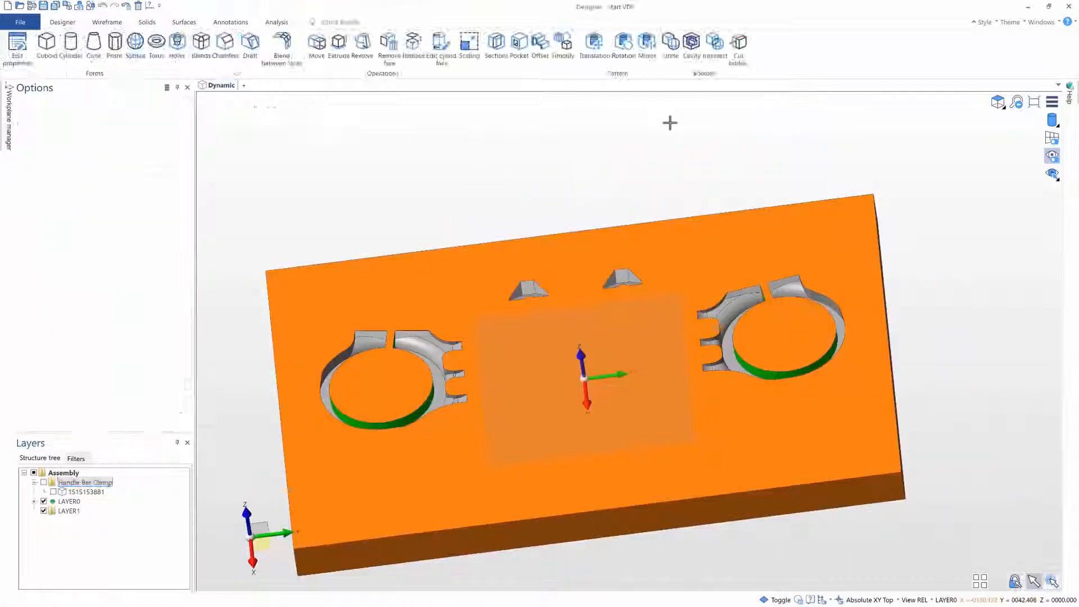
- Delete and heal the small notch faces at the edges of the two small tapered pockets in the base plate
{"action": "scroll", "coordinate": [698, 125], "scroll_direction": "up", "scroll_amount": 3}
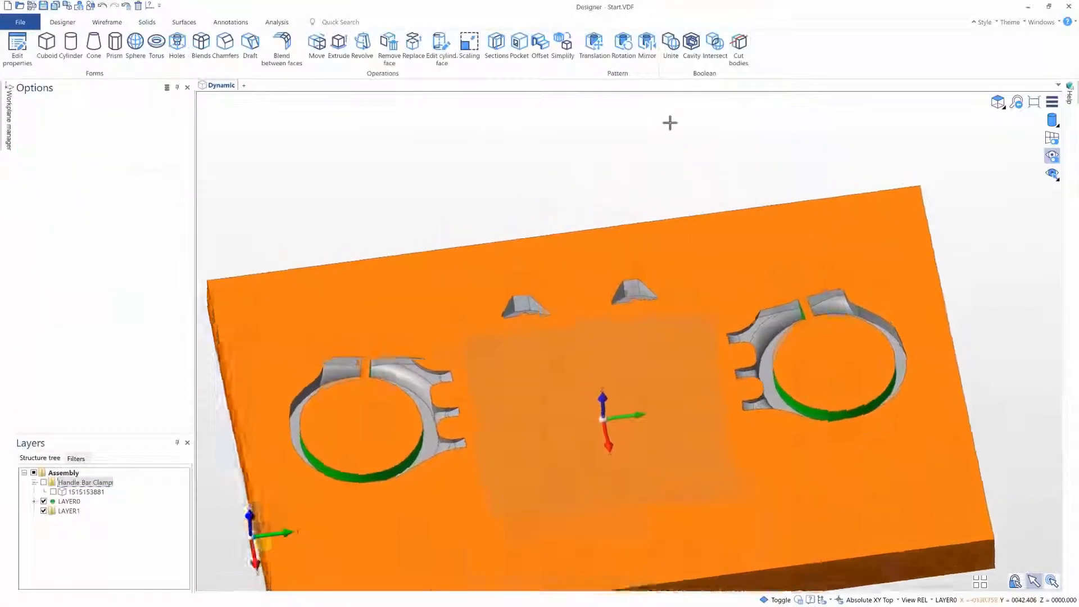
{"action": "left_click", "coordinate": [389, 45]}
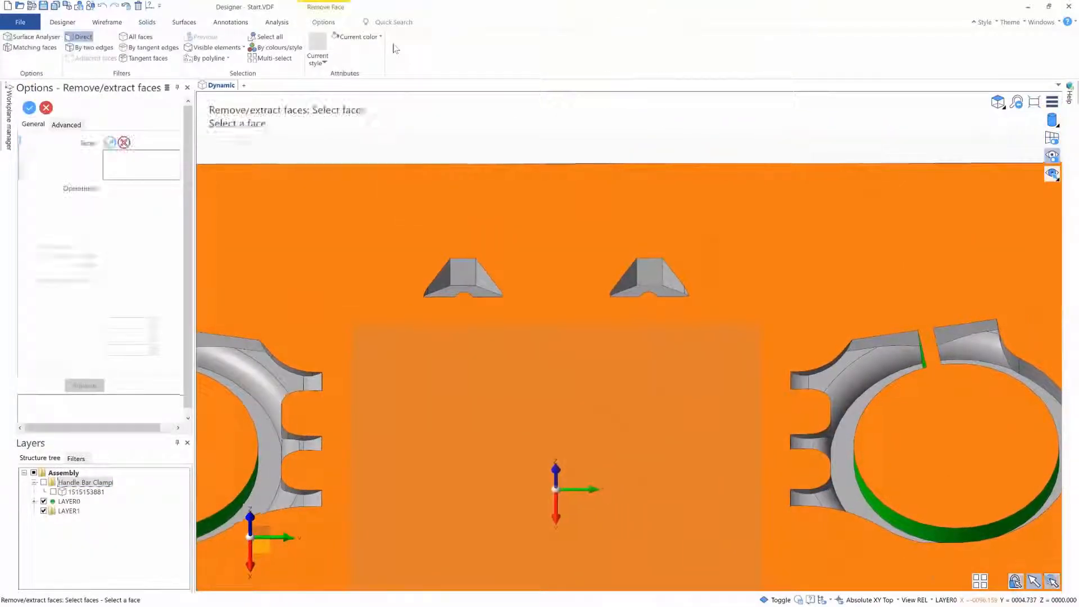
{"action": "left_click_drag", "start_coordinate": [778, 333], "coordinate": [779, 334]}
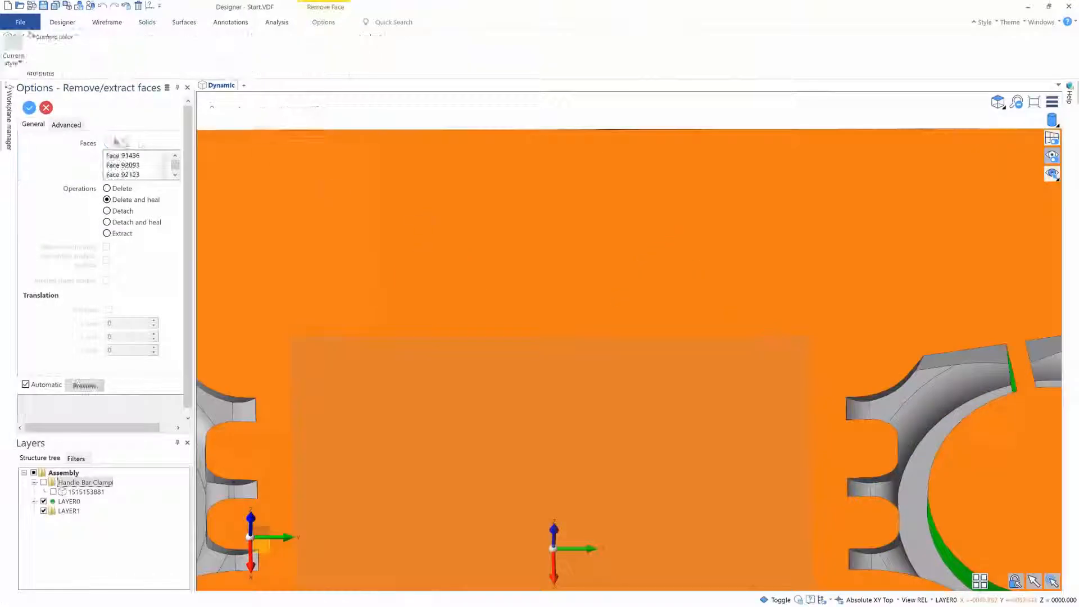
{"action": "right_click", "coordinate": [572, 307]}
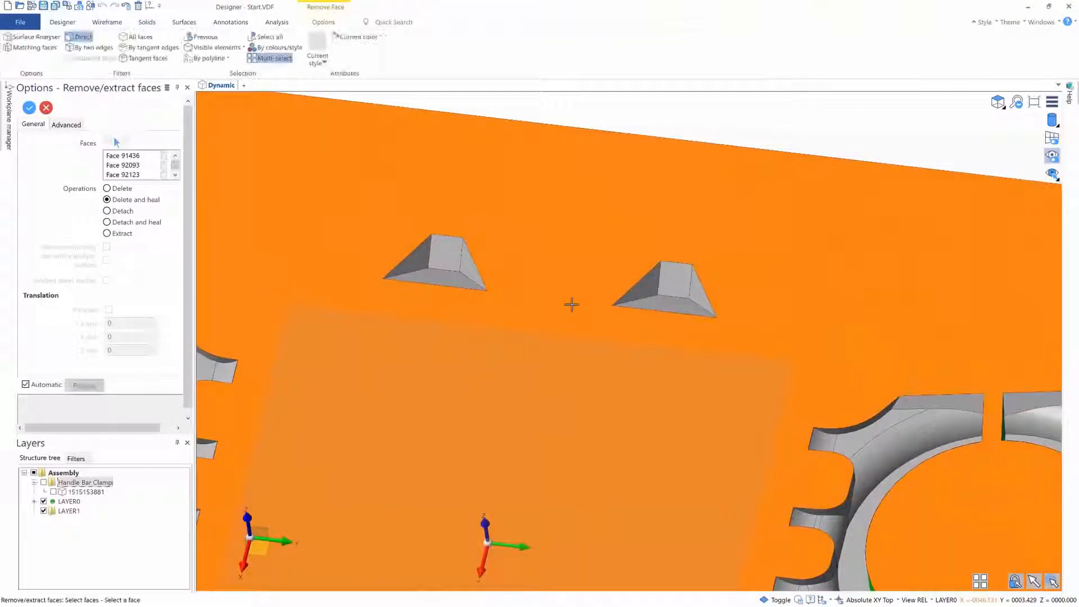
{"action": "right_click", "coordinate": [571, 305]}
- Extrude the side face of one small tapered pocket 36.8 towards the other to join both into one long pocket
{"action": "left_click", "coordinate": [337, 50]}
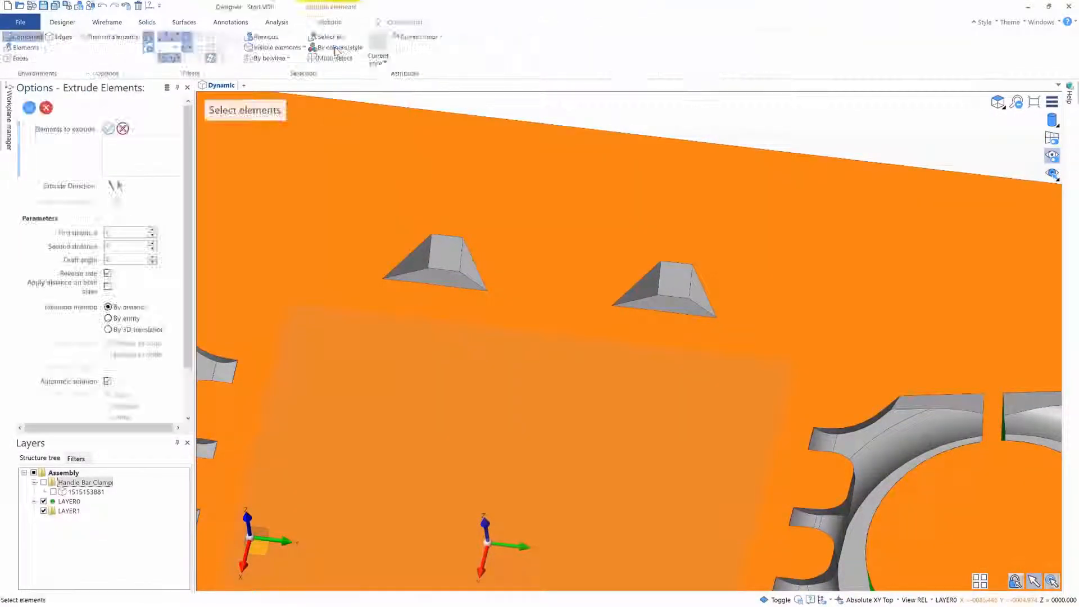
{"action": "left_click", "coordinate": [419, 261]}
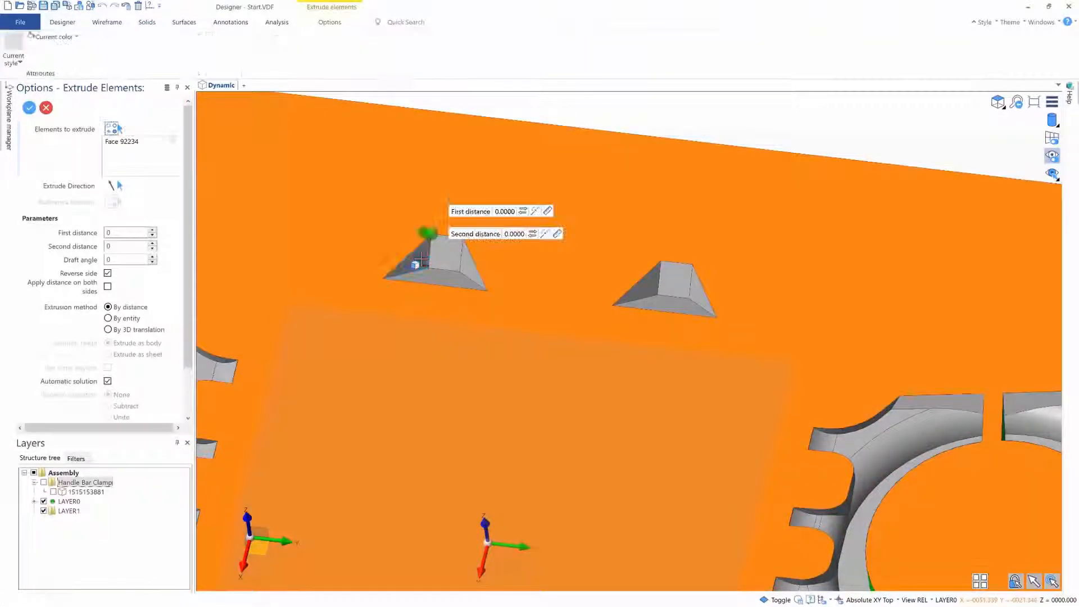
{"action": "left_click", "coordinate": [441, 290]}
{"action": "left_click_drag", "start_coordinate": [589, 251], "coordinate": [682, 265]}
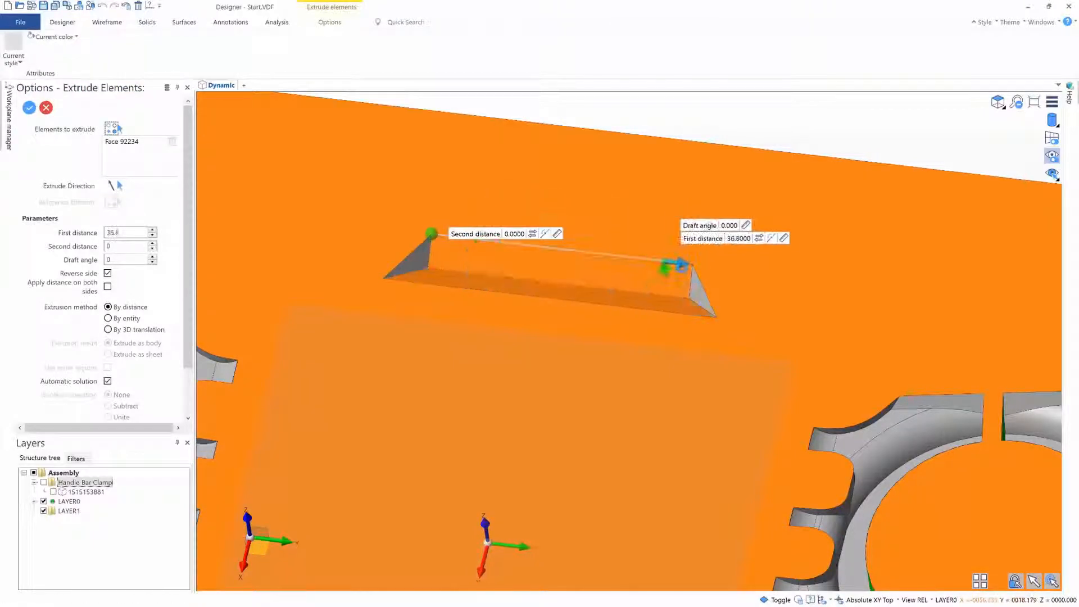
{"action": "right_click", "coordinate": [679, 299]}
{"action": "right_click", "coordinate": [678, 299]}
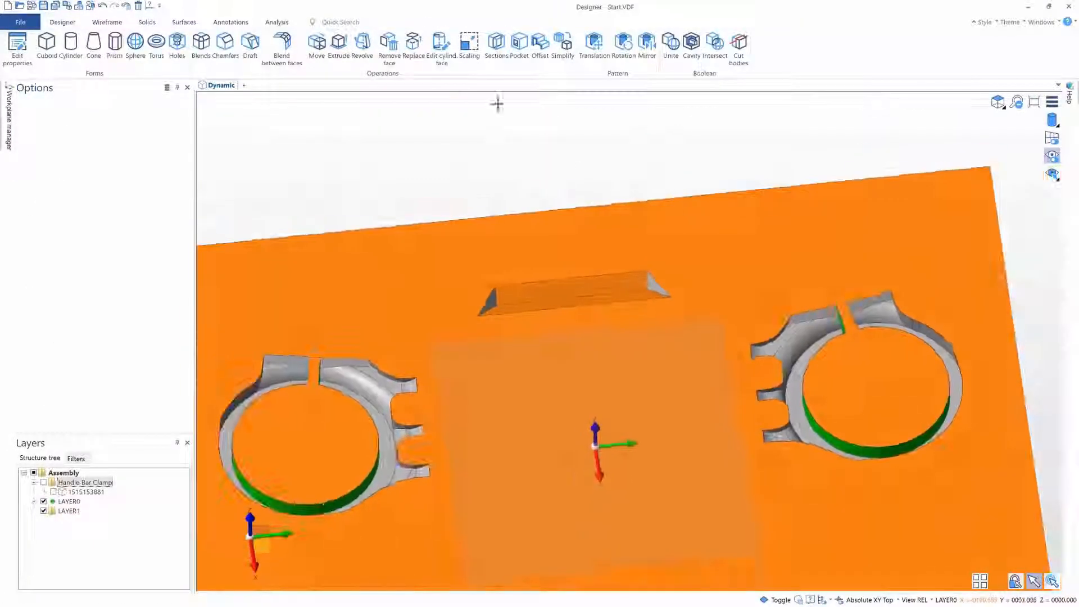
- Replace the circular faces inside both ring-shaped pockets using Replace faces with surface
{"action": "left_click", "coordinate": [414, 46]}
{"action": "middle_click_drag", "start_coordinate": [371, 163], "coordinate": [315, 208]}
{"action": "left_click", "coordinate": [338, 383]}
{"action": "right_click", "coordinate": [338, 383]}
{"action": "middle_click_drag", "start_coordinate": [338, 382], "coordinate": [366, 365]}
{"action": "left_click", "coordinate": [355, 384]}
{"action": "middle_click_drag", "start_coordinate": [641, 393], "coordinate": [731, 392]}
{"action": "left_click", "coordinate": [825, 367]}
{"action": "right_click", "coordinate": [826, 367]}
{"action": "middle_click_drag", "start_coordinate": [825, 366], "coordinate": [815, 353]}
{"action": "left_click", "coordinate": [814, 353]}
{"action": "middle_click_drag", "start_coordinate": [751, 380], "coordinate": [753, 379]}
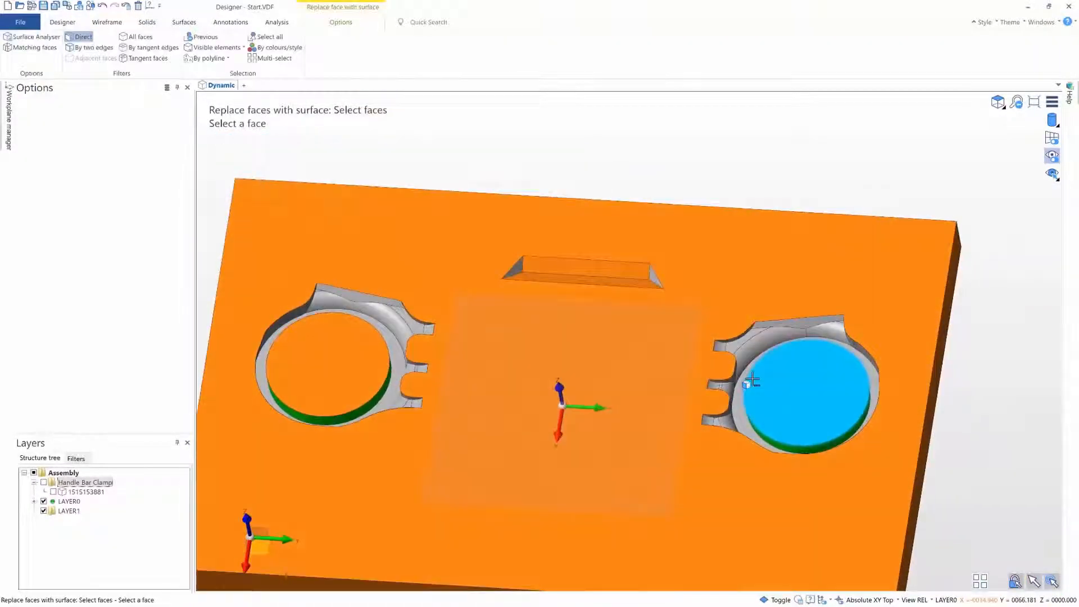
{"action": "right_click", "coordinate": [752, 380]}
- Subtract a cuboid about 91 by 33 mm from the plate, spanning between the inner ends of the two ring-shaped pockets
{"action": "left_click", "coordinate": [48, 45]}
{"action": "left_click", "coordinate": [96, 36]}
{"action": "middle_click_drag", "start_coordinate": [382, 247], "coordinate": [391, 249]}
{"action": "left_click", "coordinate": [437, 326]}
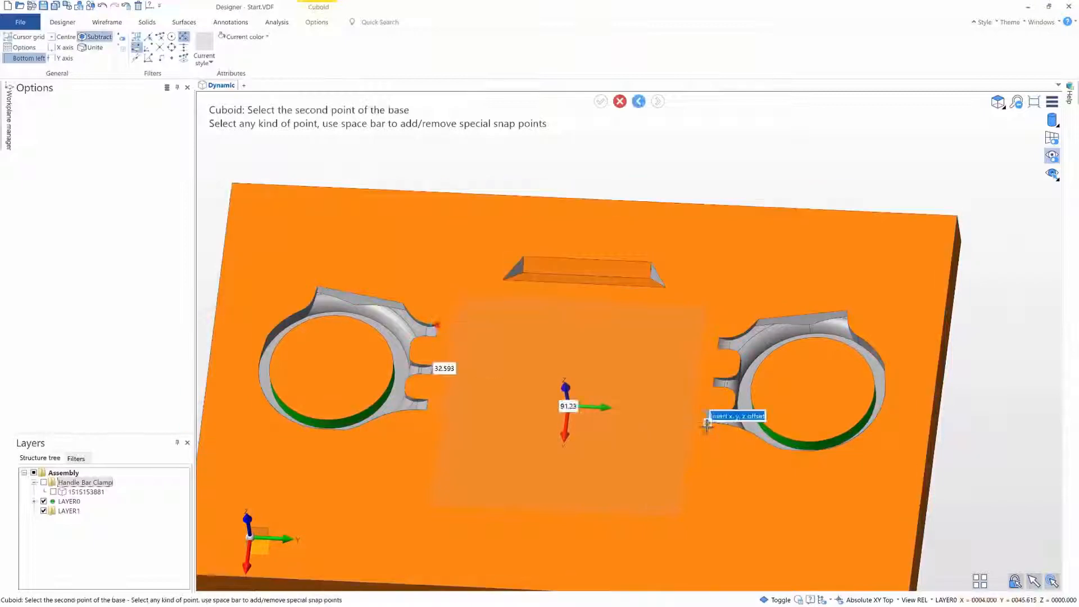
{"action": "left_click", "coordinate": [708, 425]}
{"action": "left_click", "coordinate": [811, 443]}
{"action": "middle_click_drag", "start_coordinate": [630, 343], "coordinate": [663, 337]}
{"action": "right_click", "coordinate": [663, 337]}
- Move the circular faces inside both ring-shaped pockets down through the base plate to open them as through holes
{"action": "left_click", "coordinate": [318, 48]}
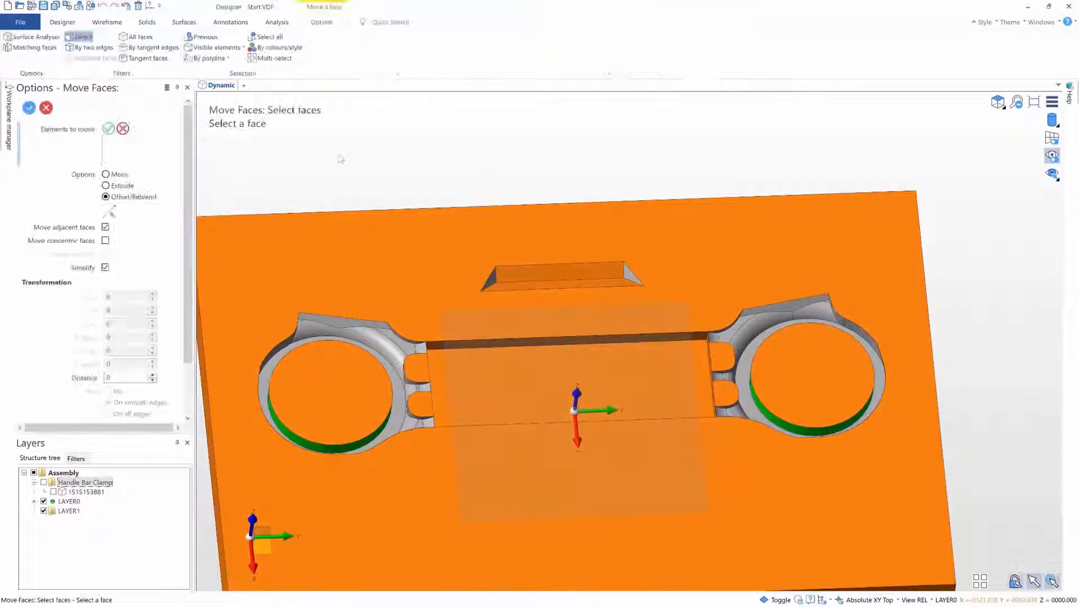
{"action": "left_click", "coordinate": [330, 375]}
{"action": "left_click", "coordinate": [803, 390]}
{"action": "right_click", "coordinate": [802, 390]}
{"action": "middle_click_drag", "start_coordinate": [802, 390], "coordinate": [753, 360]}
{"action": "left_click_drag", "start_coordinate": [354, 286], "coordinate": [403, 429]}
{"action": "right_click", "coordinate": [403, 428]}
- Select the cylindrical walls of both large through holes as the faces to move
{"action": "left_click", "coordinate": [371, 267]}
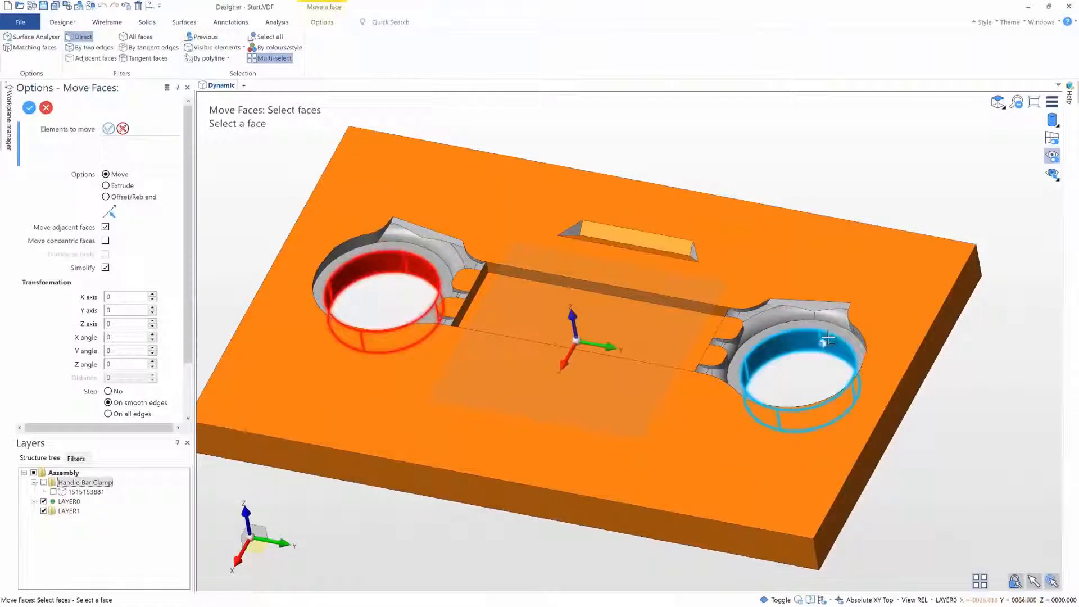
{"action": "left_click", "coordinate": [109, 128]}
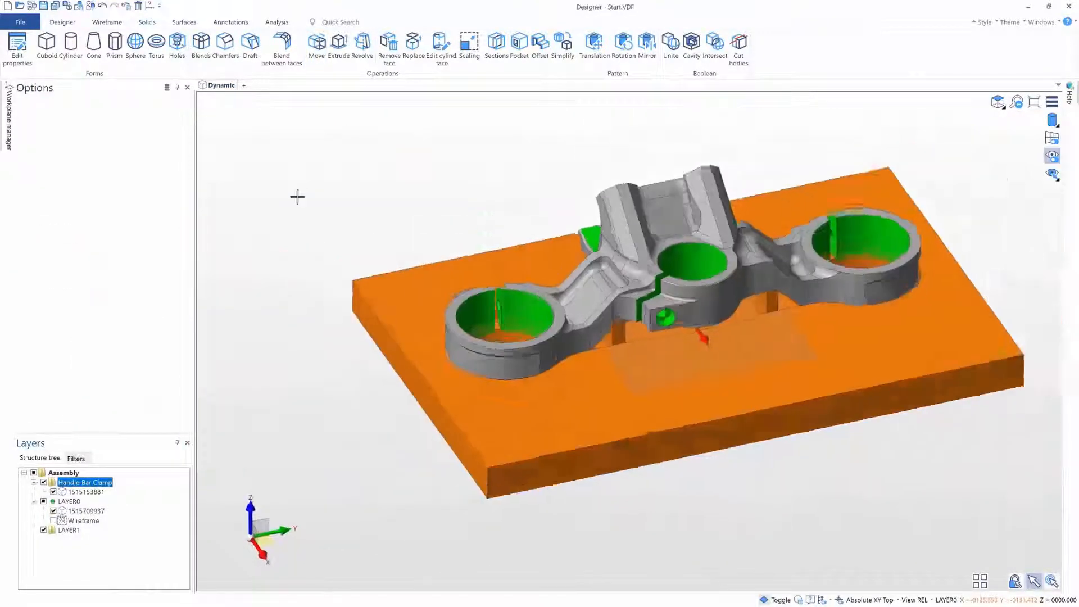
- Merge Clamp.VDF into the assembly and place it with the workplane origin as the destination point
{"action": "left_click", "coordinate": [20, 22]}
{"action": "left_click", "coordinate": [28, 102]}
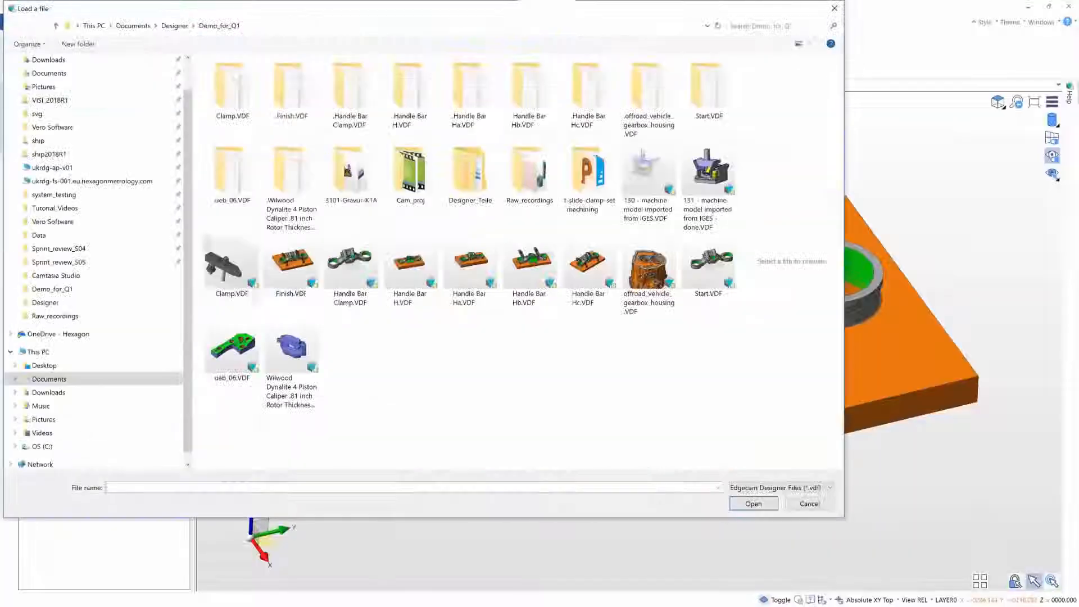
{"action": "double_click", "coordinate": [232, 267]}
{"action": "left_click", "coordinate": [498, 295]}
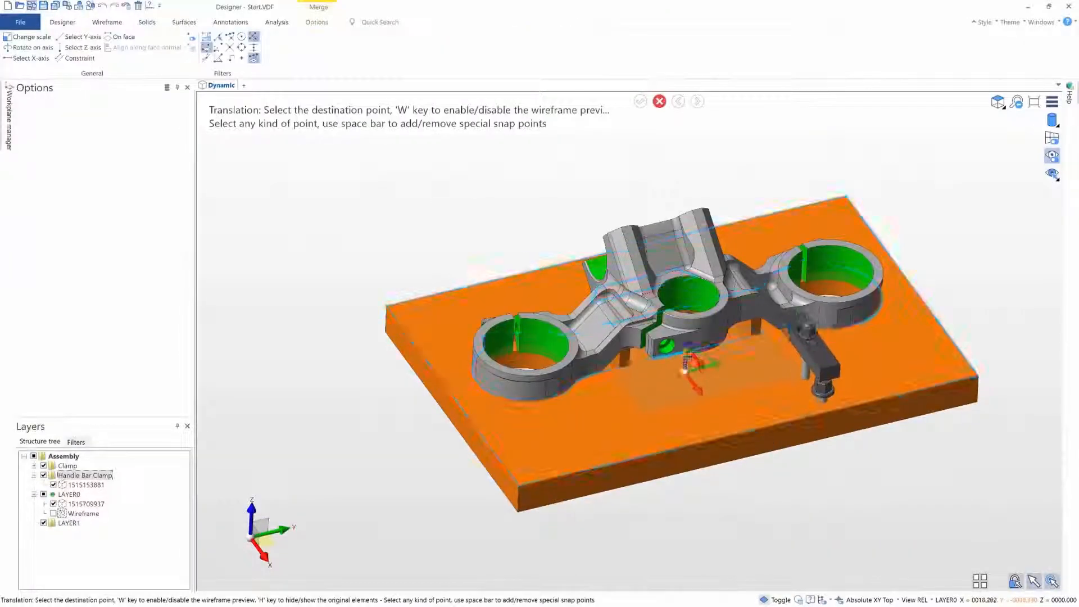
{"action": "left_click", "coordinate": [696, 360]}
- Move the merged clamp with an incremental translation of -17.2 in X and 5.3 in Y, working in the top view
{"action": "middle_click_drag", "start_coordinate": [928, 447], "coordinate": [981, 438]}
{"action": "left_click_drag", "start_coordinate": [764, 257], "coordinate": [926, 388]}
{"action": "left_click", "coordinate": [971, 357]}
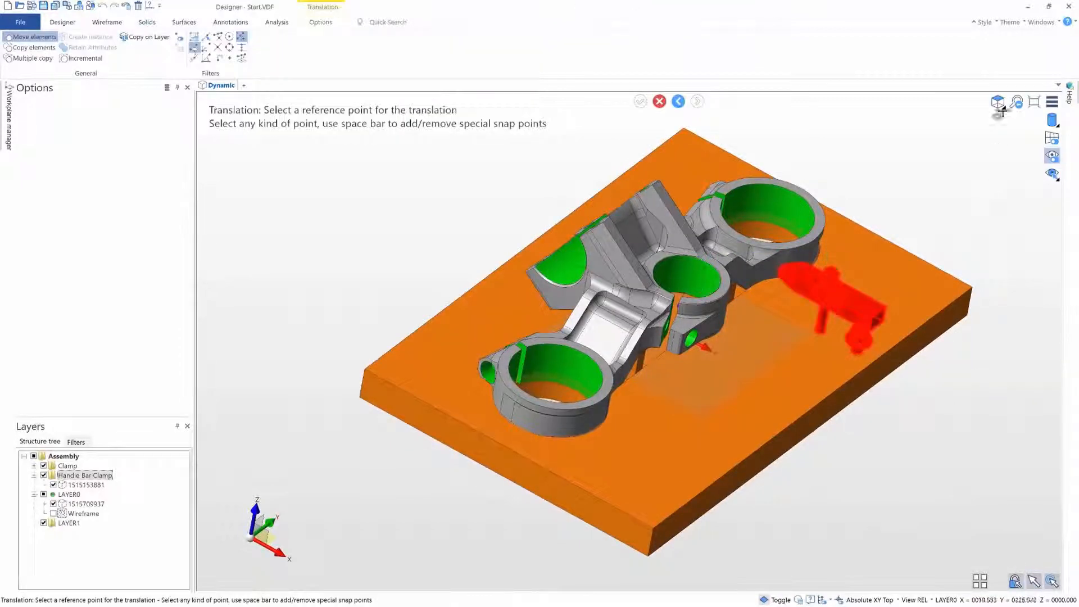
{"action": "left_click", "coordinate": [1000, 104]}
{"action": "left_click", "coordinate": [999, 123]}
{"action": "scroll", "coordinate": [833, 145], "scroll_direction": "up", "scroll_amount": 1}
{"action": "left_click", "coordinate": [85, 59]}
{"action": "scroll", "coordinate": [795, 198], "scroll_direction": "up", "scroll_amount": 2}
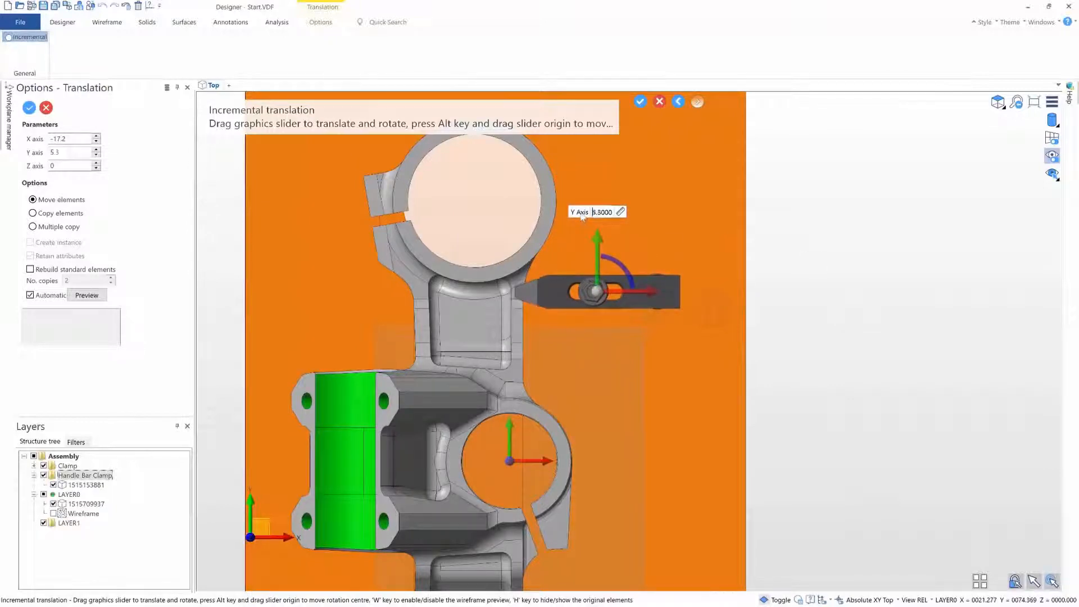
{"action": "right_click", "coordinate": [824, 243]}
{"action": "scroll", "coordinate": [824, 243], "scroll_direction": "down", "scroll_amount": 1}
{"action": "middle_click_drag", "start_coordinate": [662, 294], "coordinate": [581, 225]}
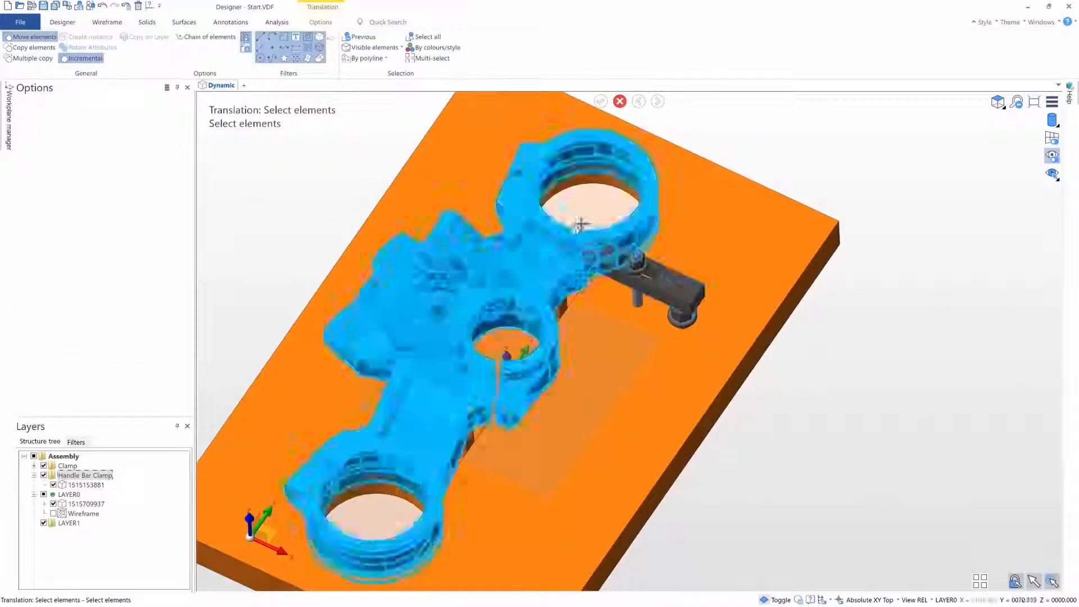